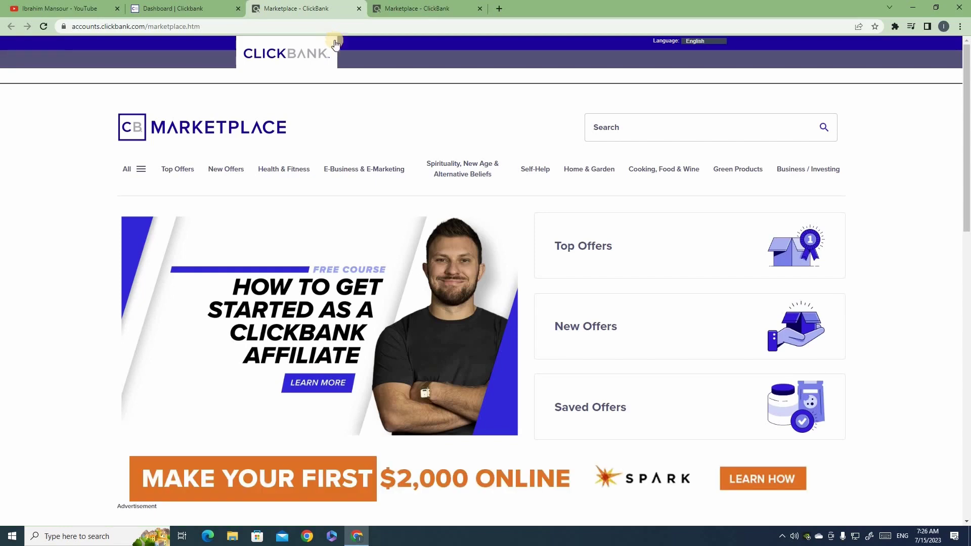
Open the marketplace's Top Offers list and browse its first offers
left_click_drag(967, 196, 601, 316)
left_click(567, 258)
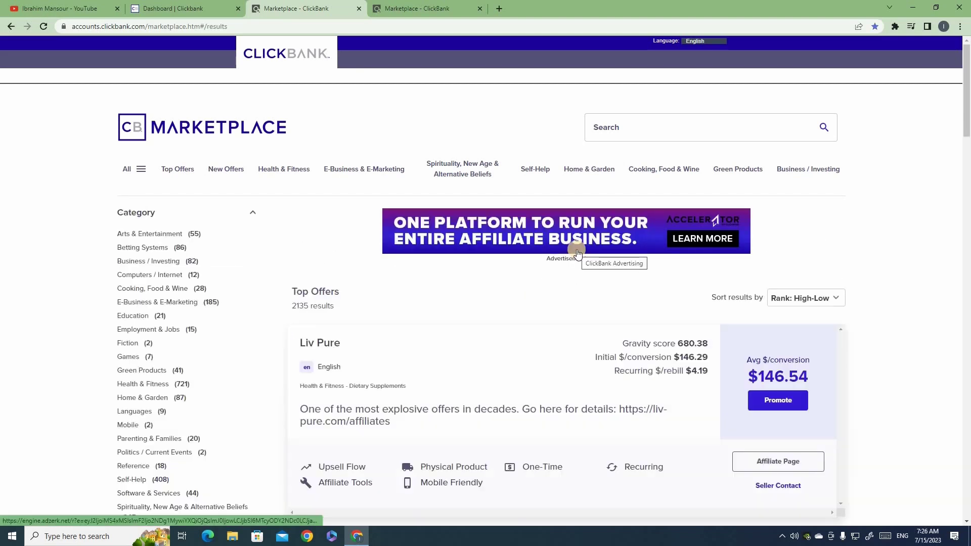
scroll(581, 218, "down", 20)
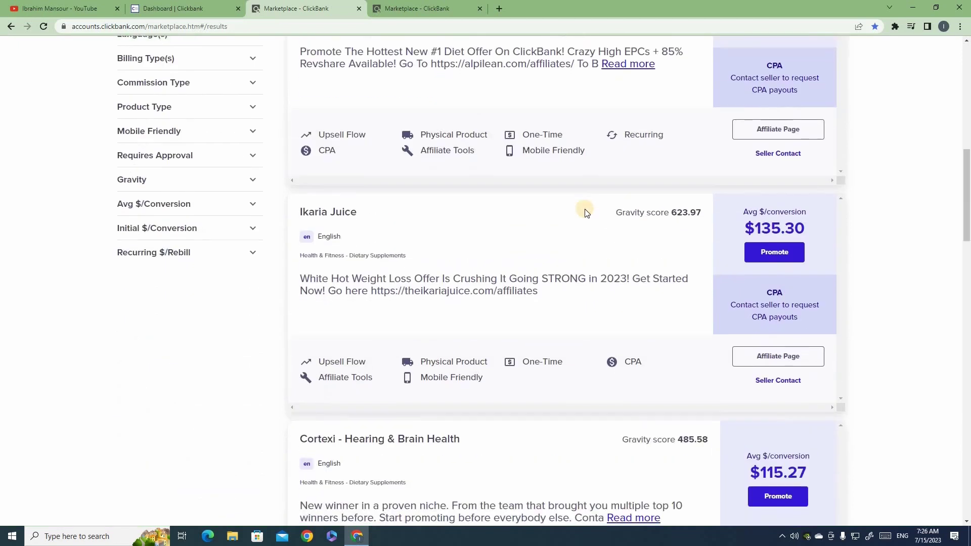
left_click_drag(969, 339, 968, 101)
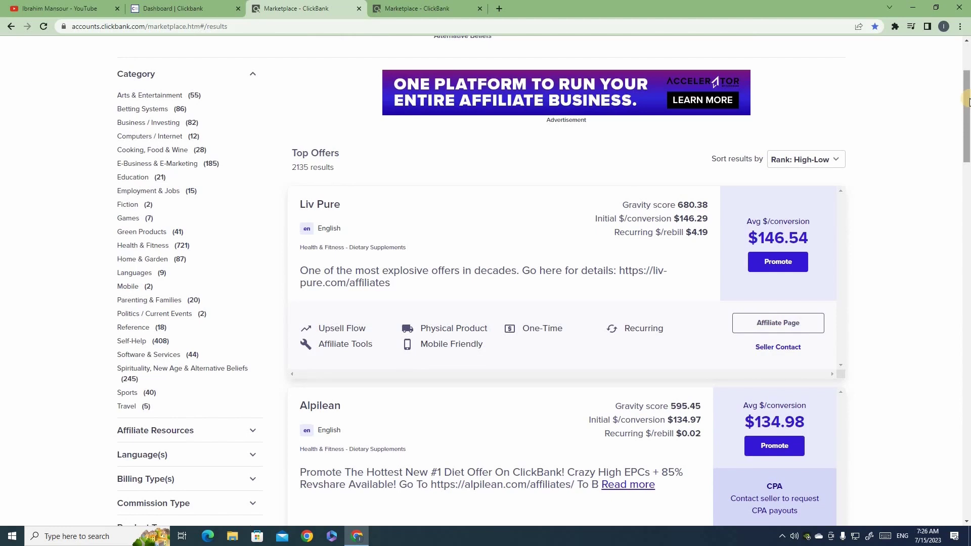
Examine the Liv Pure offer's gravity score, initial earnings per conversion and recurring earnings per rebill
left_click_drag(607, 203, 606, 219)
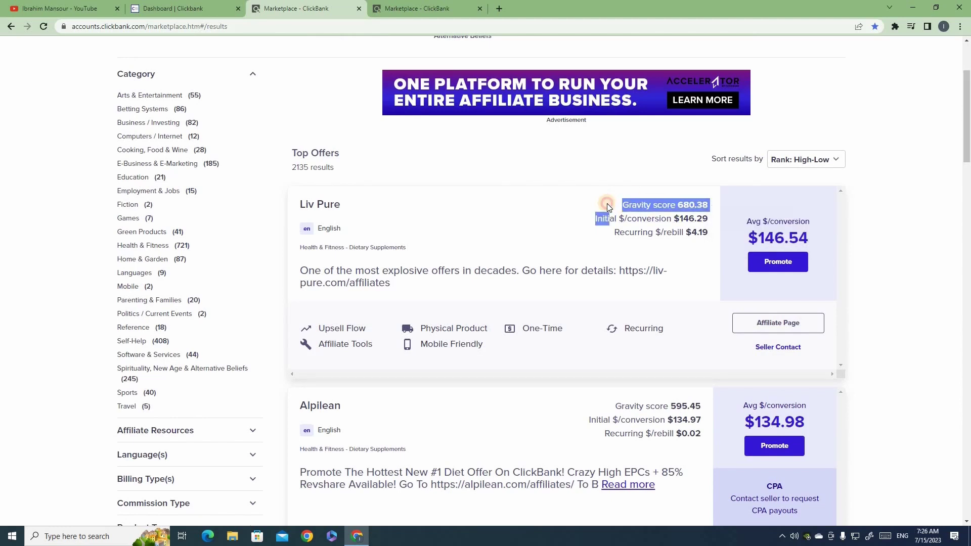
left_click(612, 206)
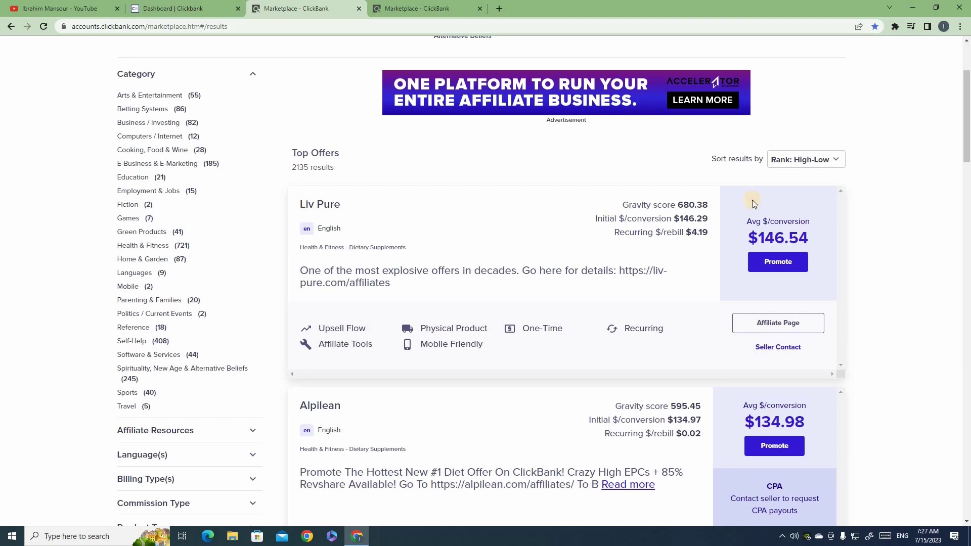
mouse_move(672, 214)
left_click_drag(710, 218, 673, 223)
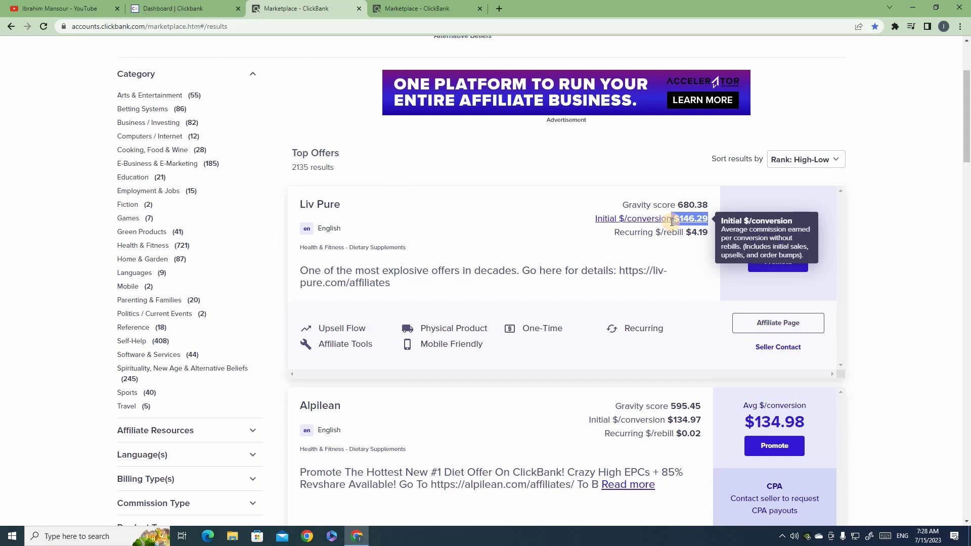
left_click(609, 230)
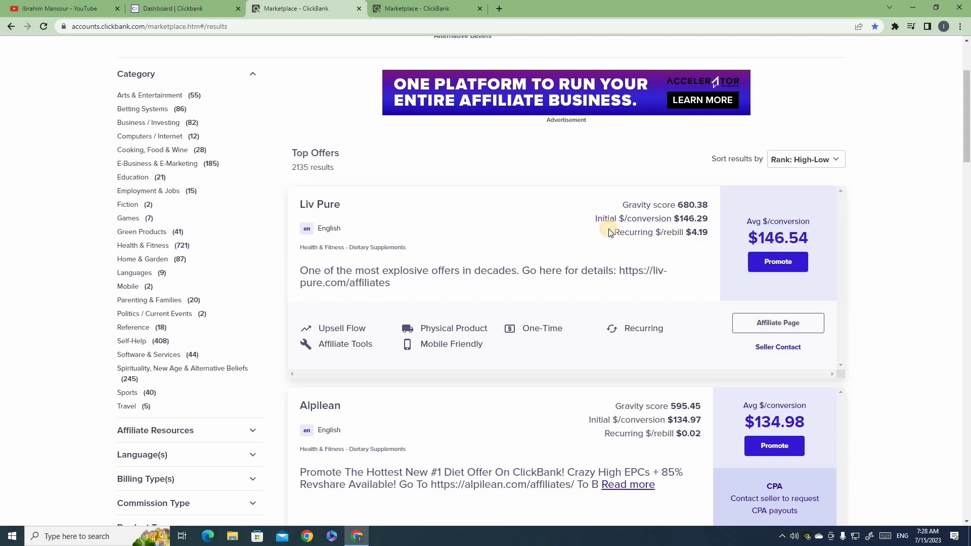
mouse_move(613, 216)
left_click_drag(708, 219, 674, 216)
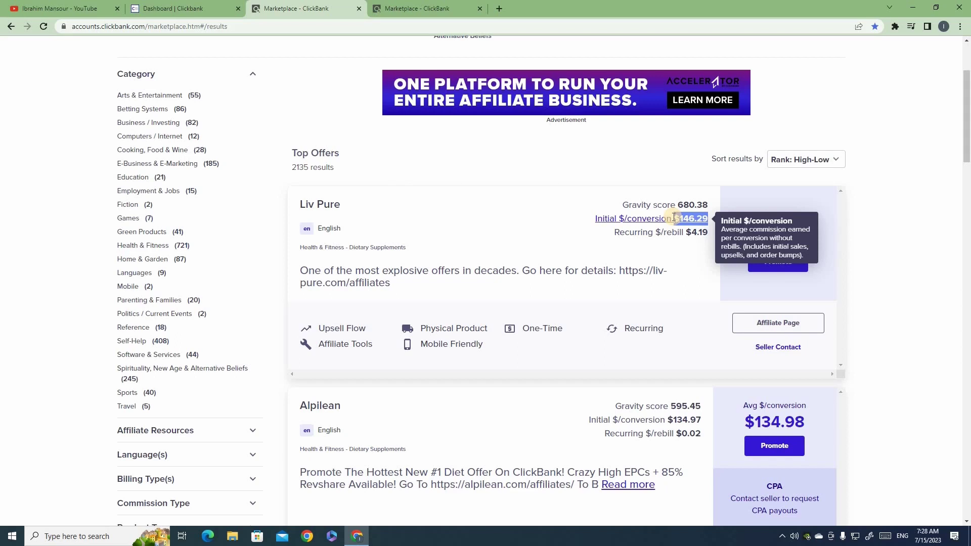
left_click(706, 235)
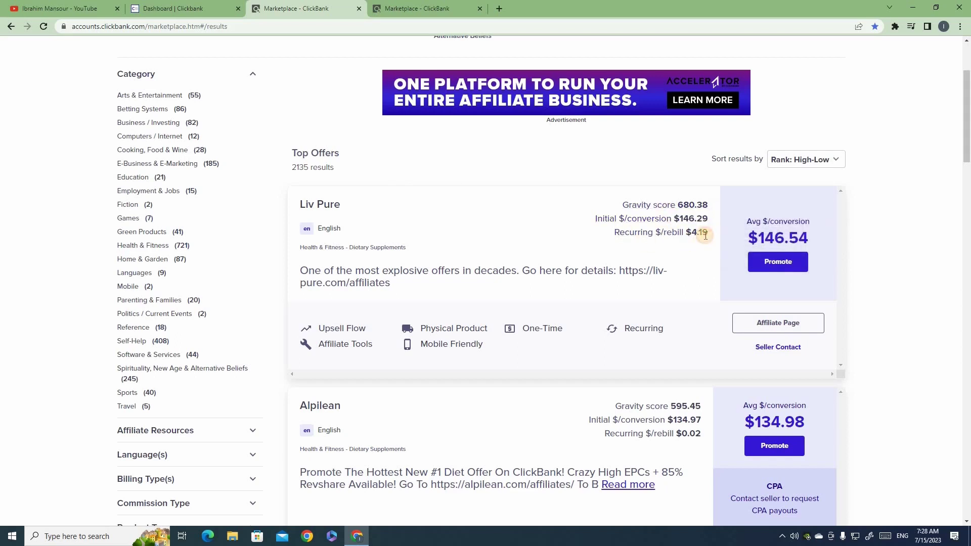
left_click_drag(705, 235, 691, 234)
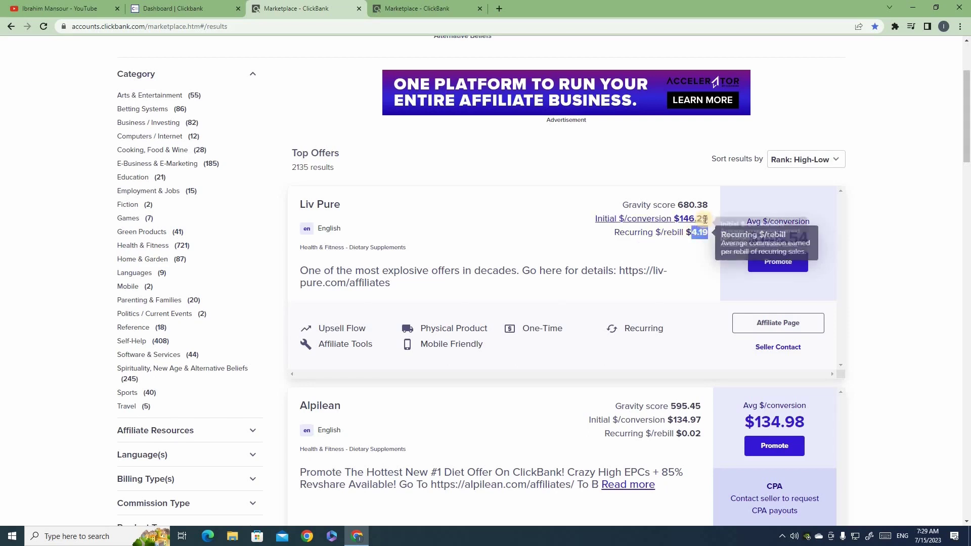
mouse_move(709, 218)
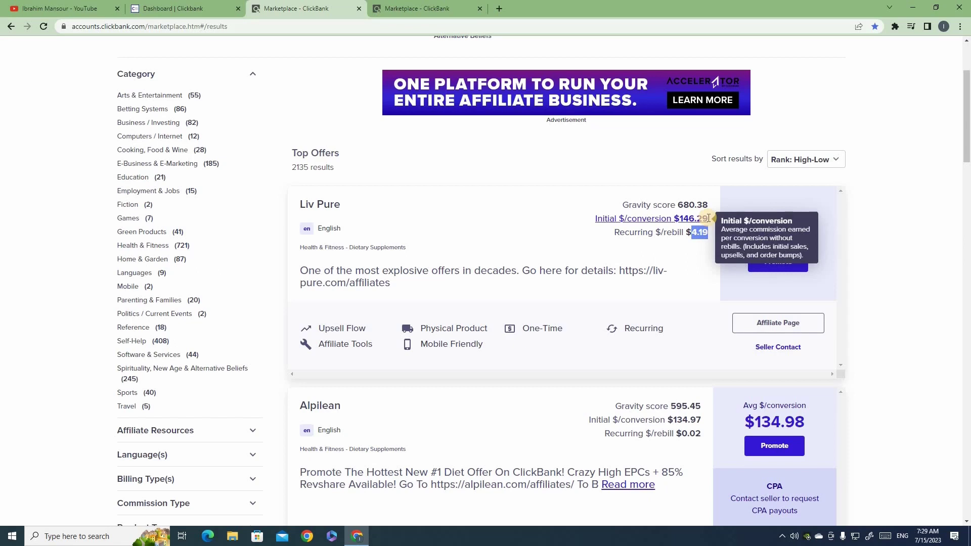
Review the Liv Pure offer's feature labels, from Upsell Flow and One-Time or Recurring billing to Affiliate Tools and Mobile Friendly
left_click_drag(306, 321, 645, 353)
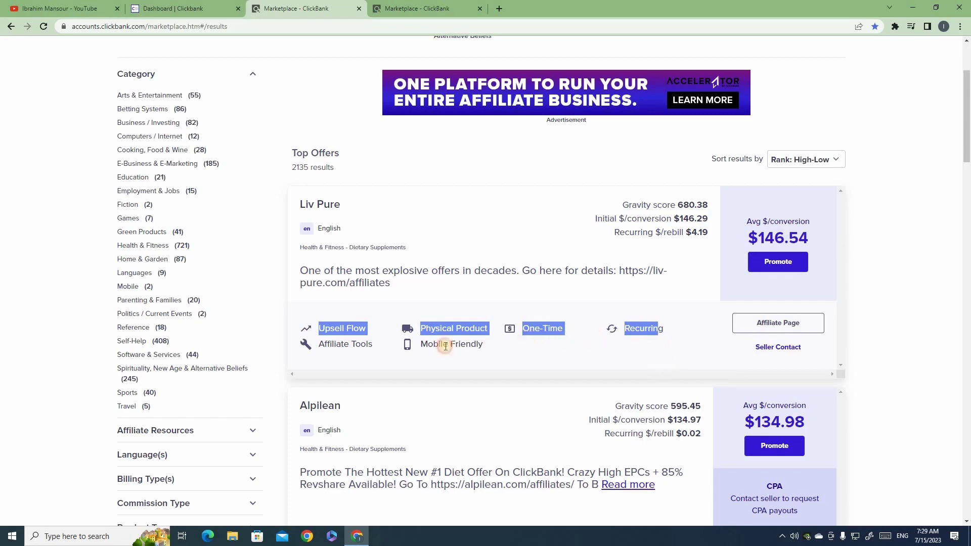
left_click_drag(366, 328, 320, 329)
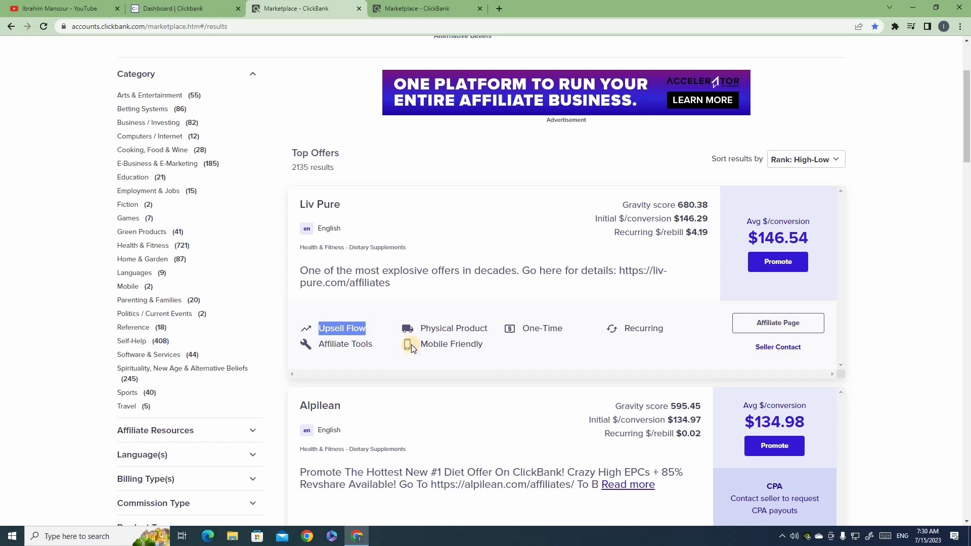
left_click_drag(420, 328, 564, 326)
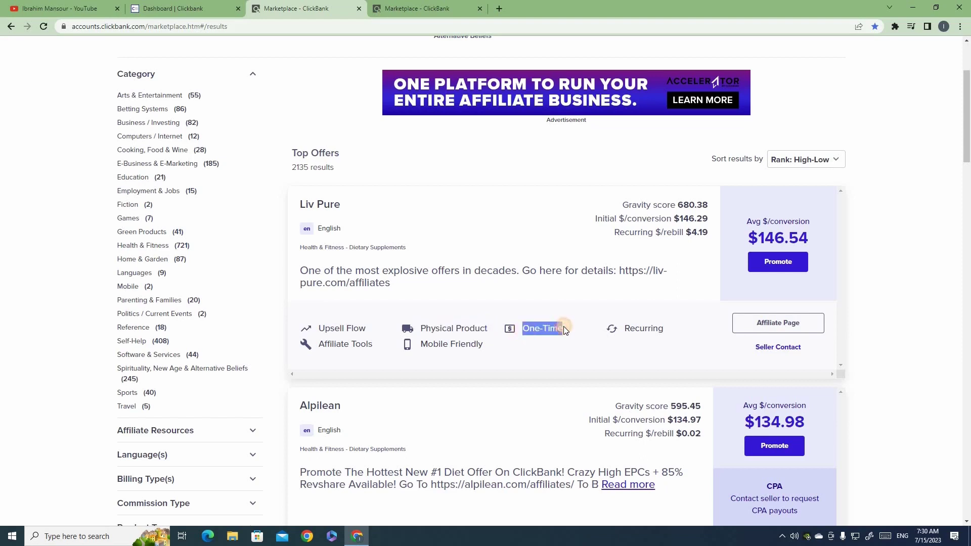
mouse_move(678, 219)
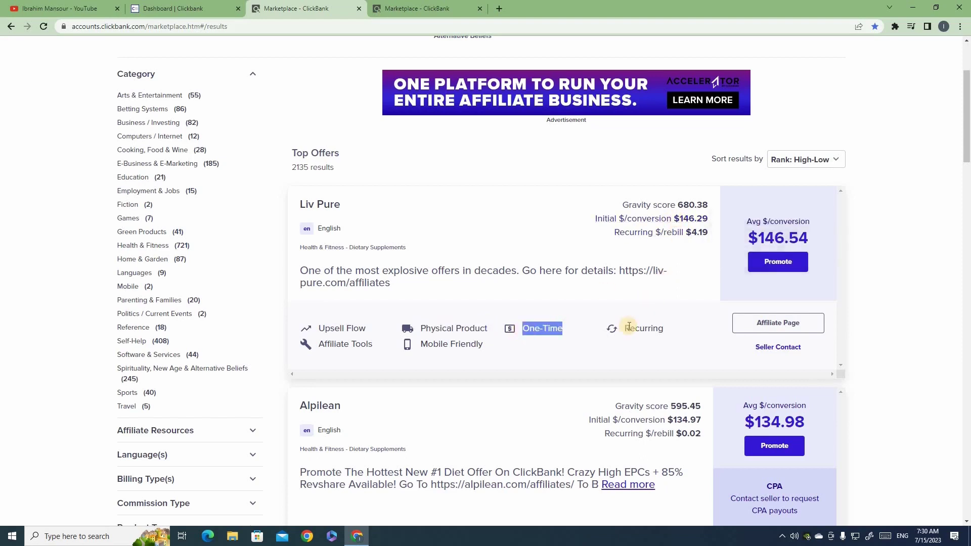
left_click_drag(673, 328, 617, 336)
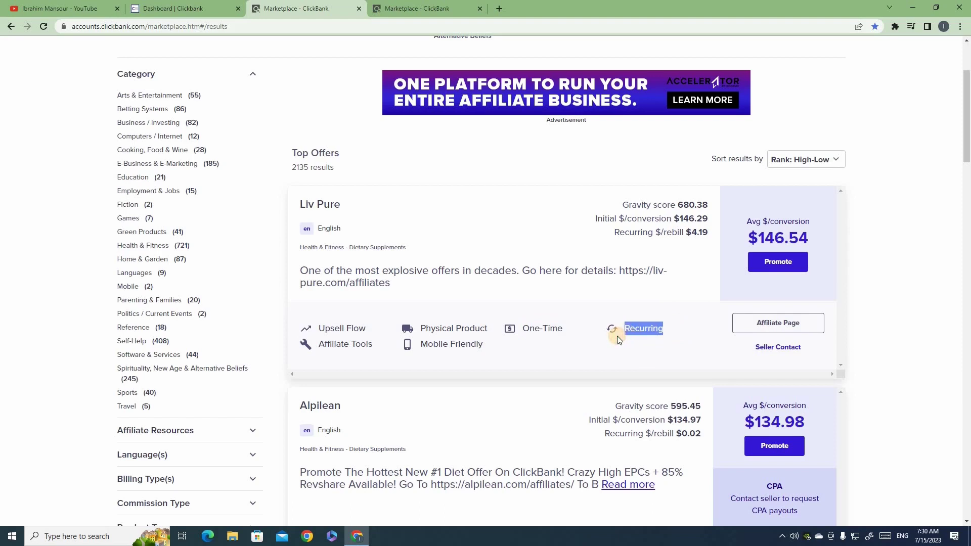
left_click(514, 338)
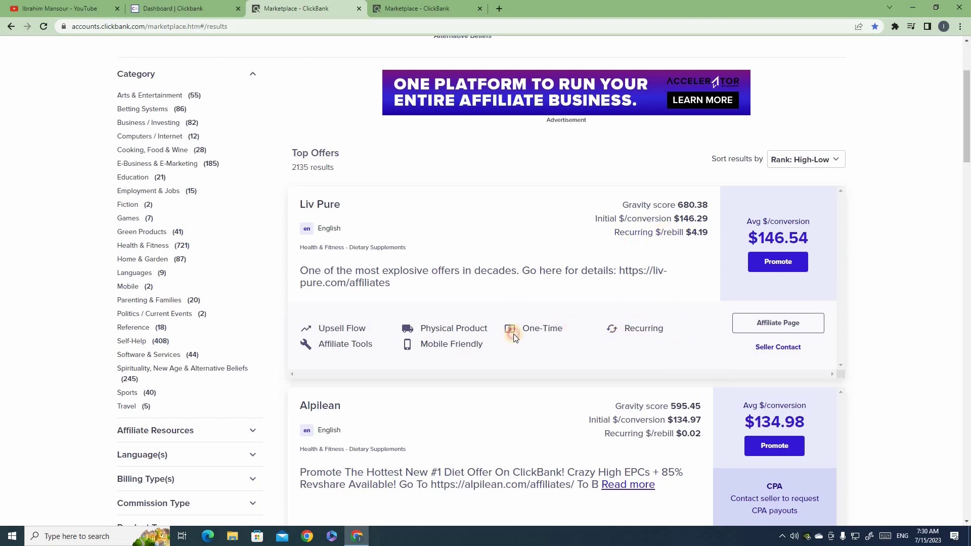
double_click(513, 337)
left_click(655, 322)
mouse_move(703, 235)
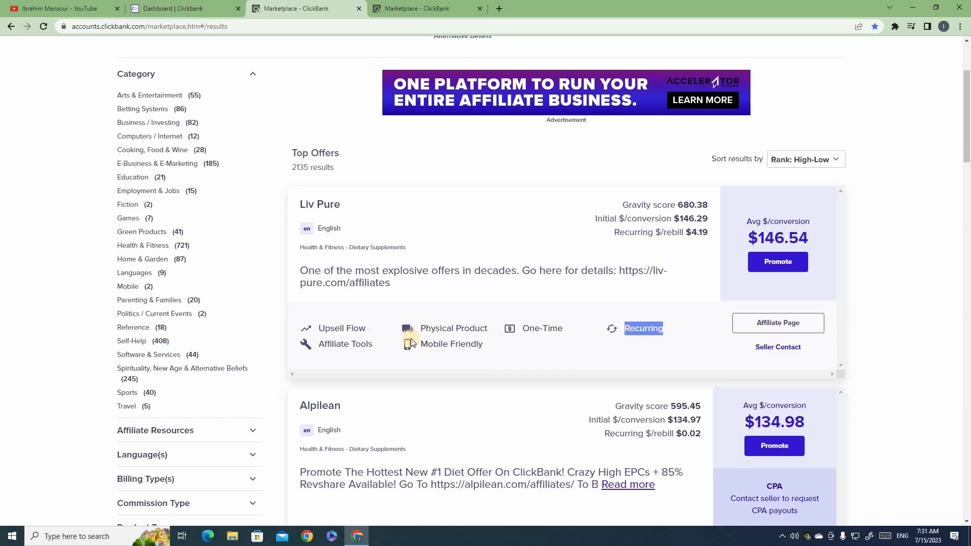
left_click_drag(380, 343, 317, 345)
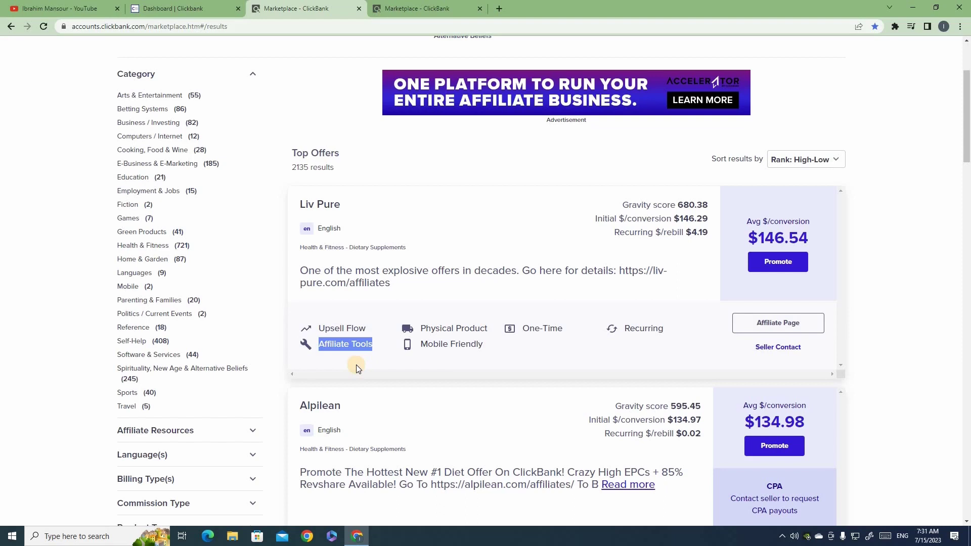
left_click_drag(418, 348, 490, 345)
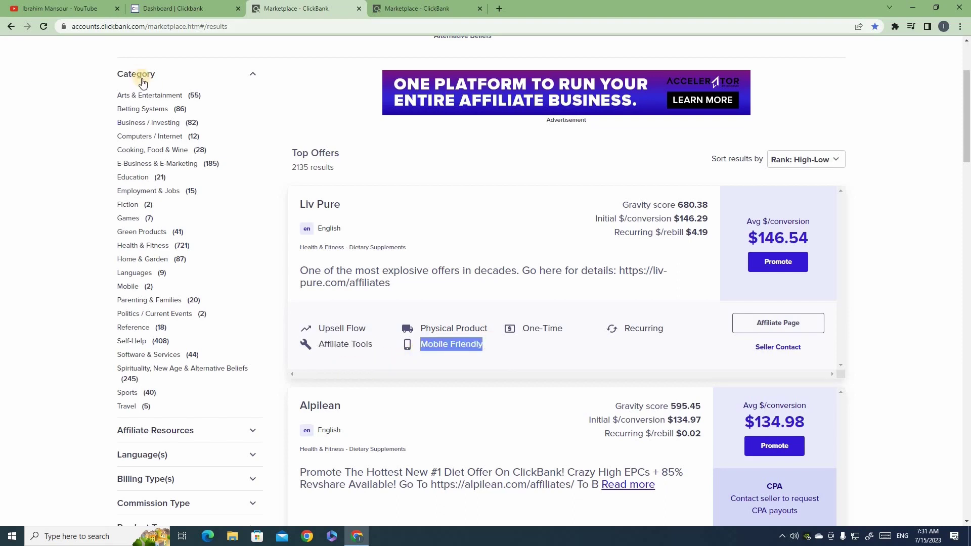
Review the offer categories, focusing on Health & Fitness and Self-Help
scroll(136, 370, "down", 5)
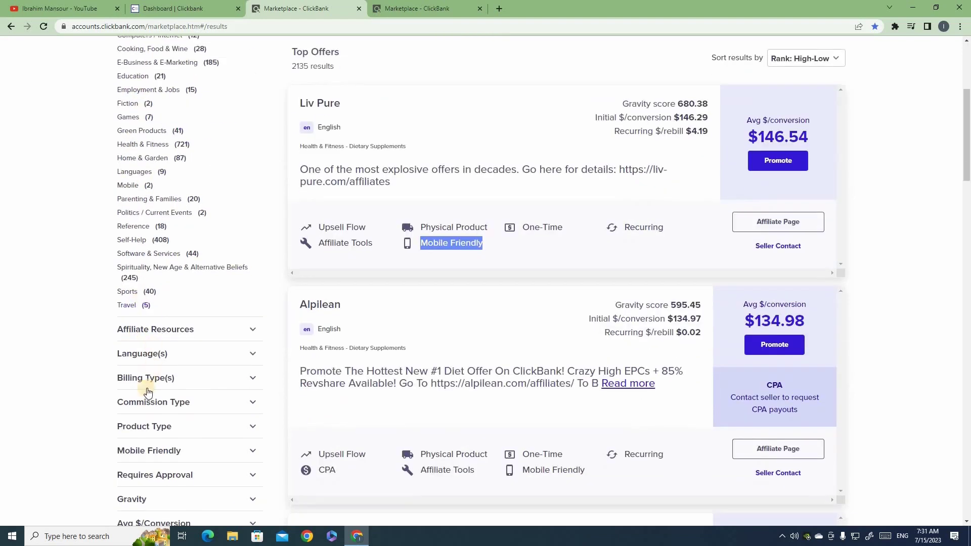
scroll(135, 365, "up", 5)
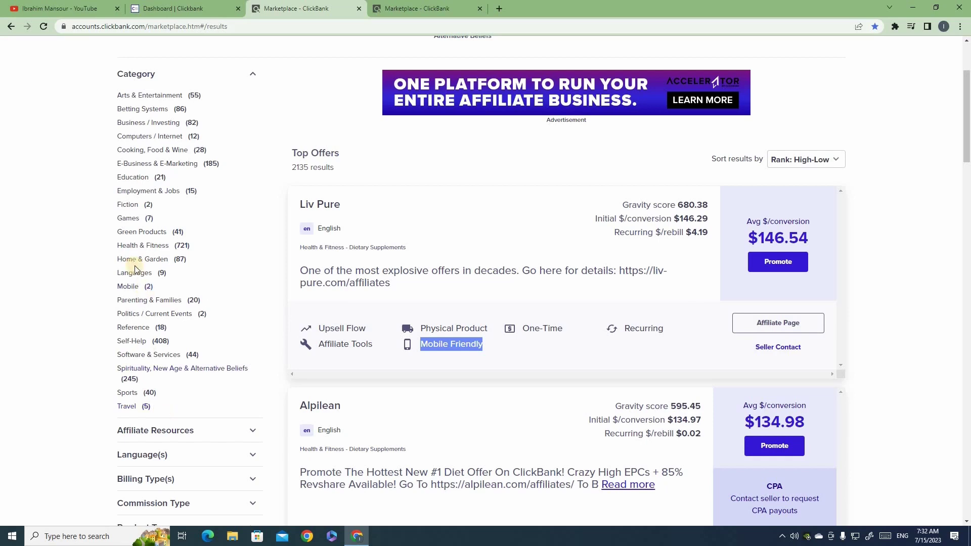
left_click_drag(115, 247, 230, 241)
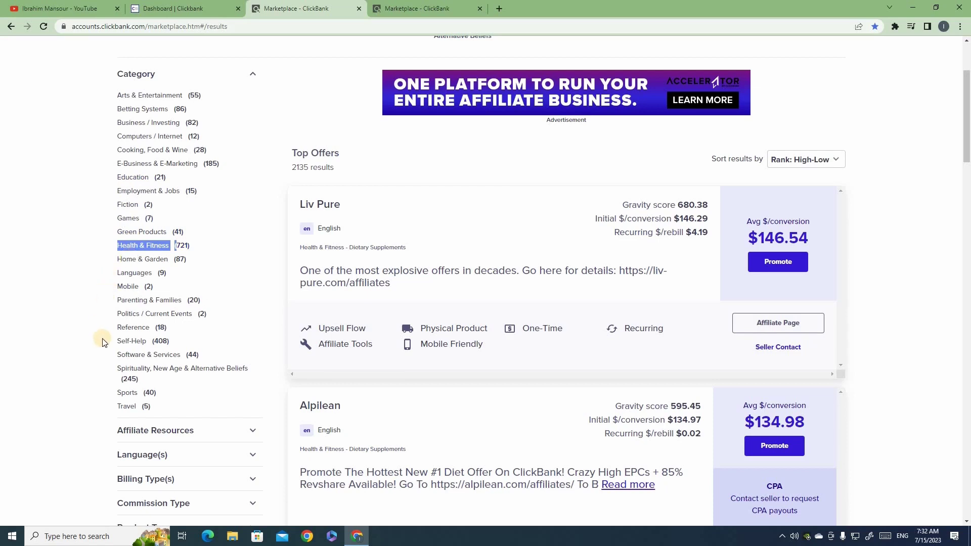
left_click_drag(114, 342, 180, 346)
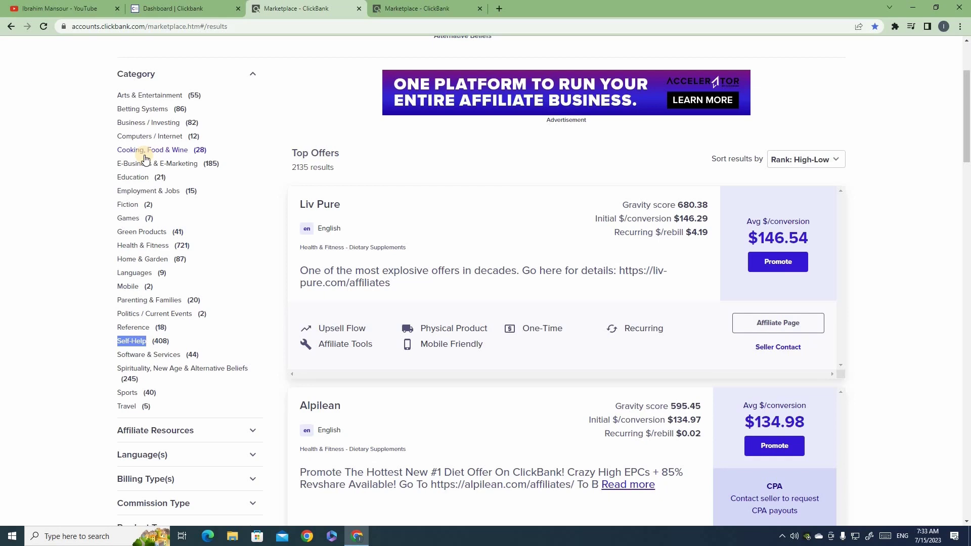
Expand the Affiliate Resources and Language(s) filters to show their options
scroll(109, 360, "down", 1)
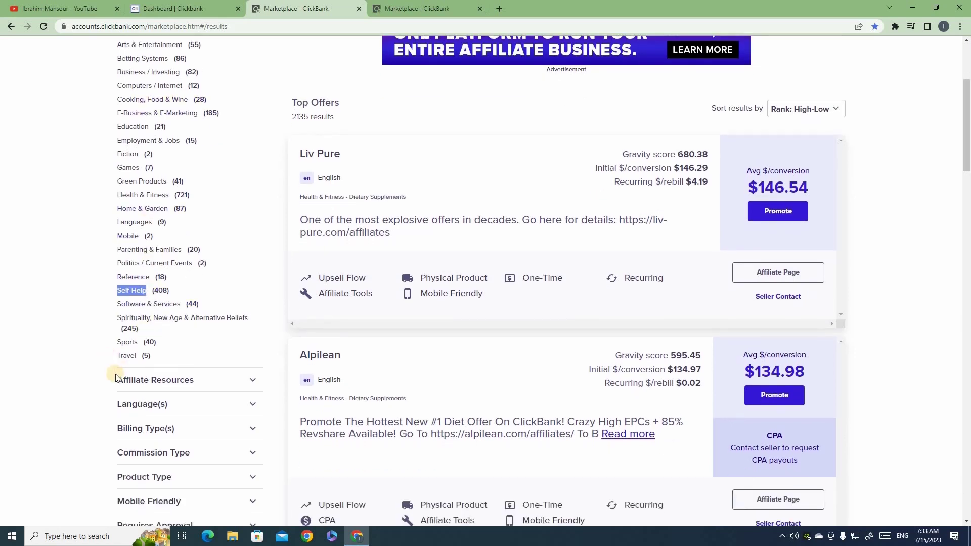
left_click(169, 383)
scroll(170, 384, "down", 2)
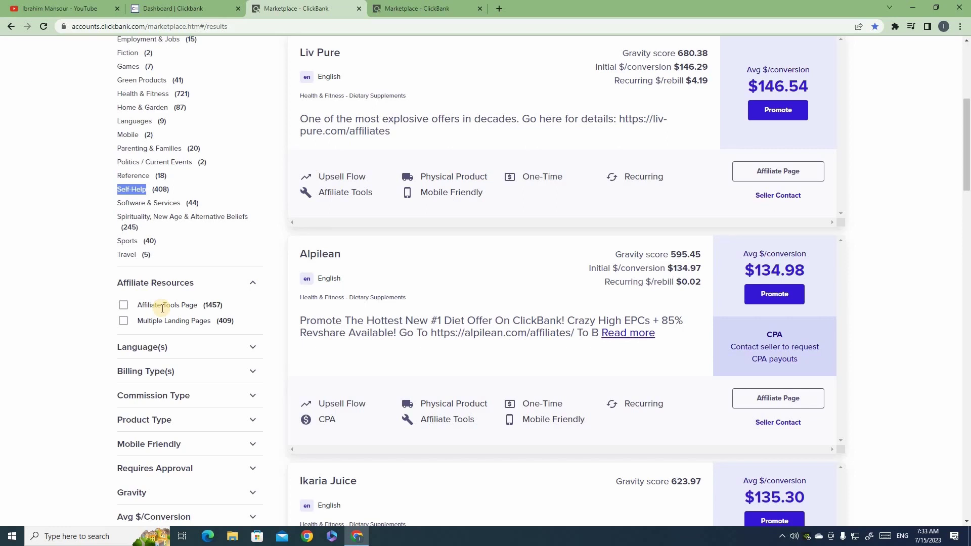
scroll(162, 308, "down", 2)
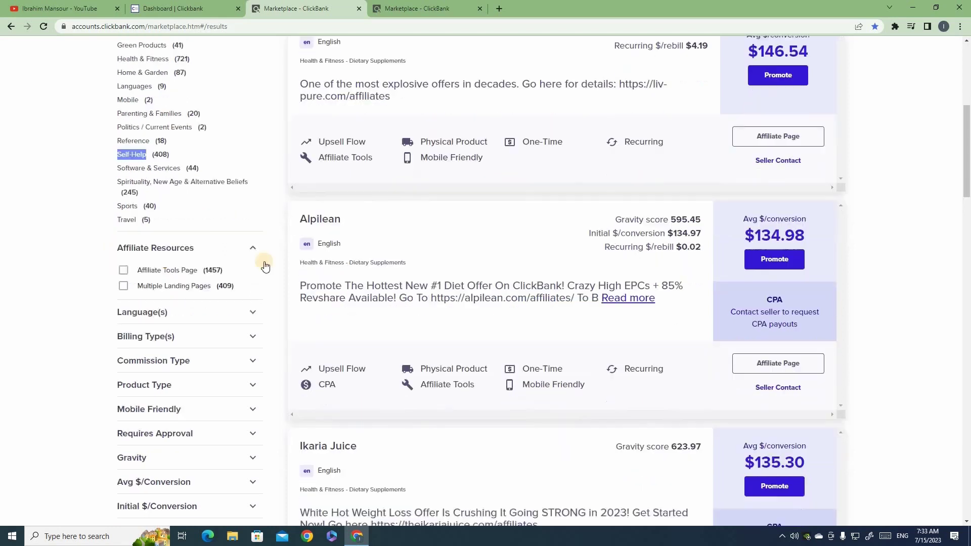
left_click(223, 251)
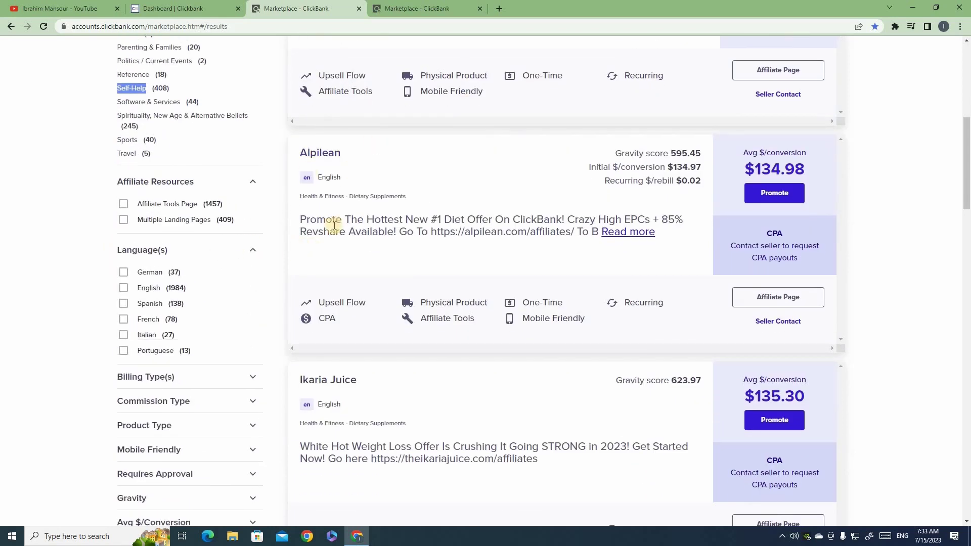
Check the language labels of the Liv Pure and Alpilean offers
scroll(344, 172, "up", 4)
left_click_drag(347, 177, 319, 182)
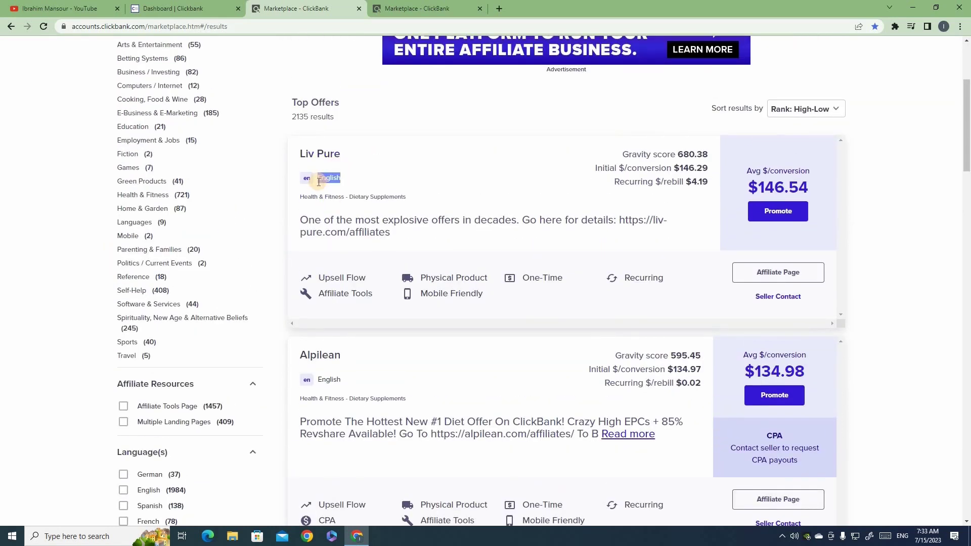
scroll(319, 192, "down", 1)
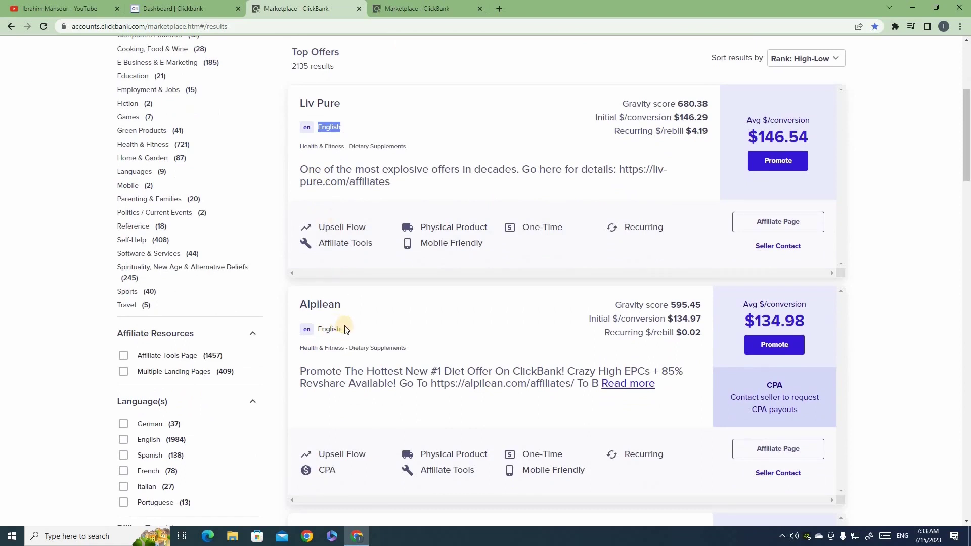
double_click(329, 329)
Filter the Top Offers by English, remove that language filter again and return to the filter options
scroll(186, 354, "down", 3)
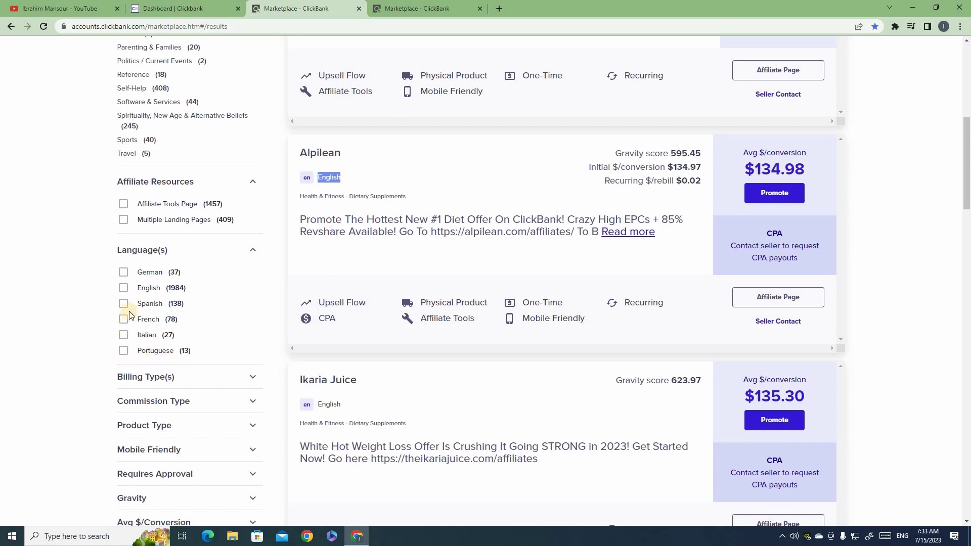
double_click(154, 288)
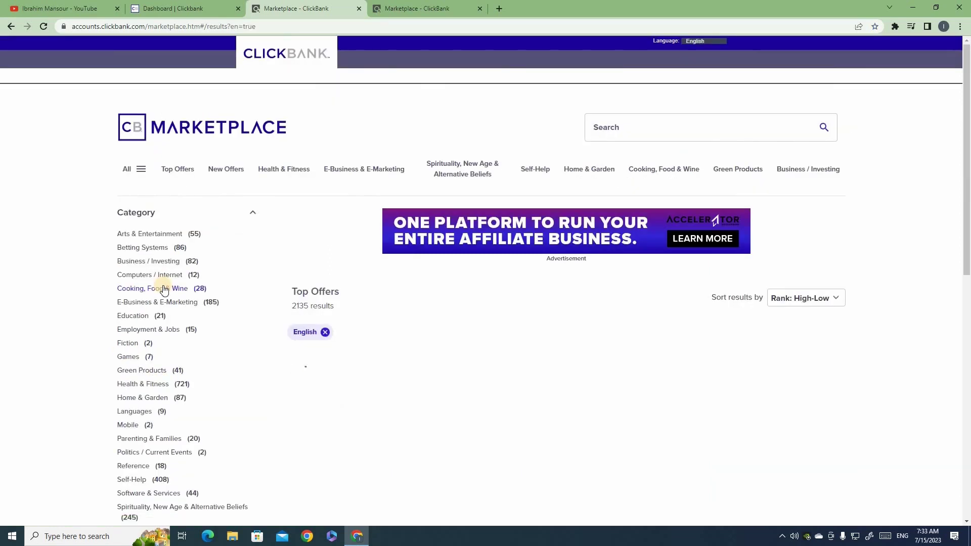
scroll(177, 292, "down", 2)
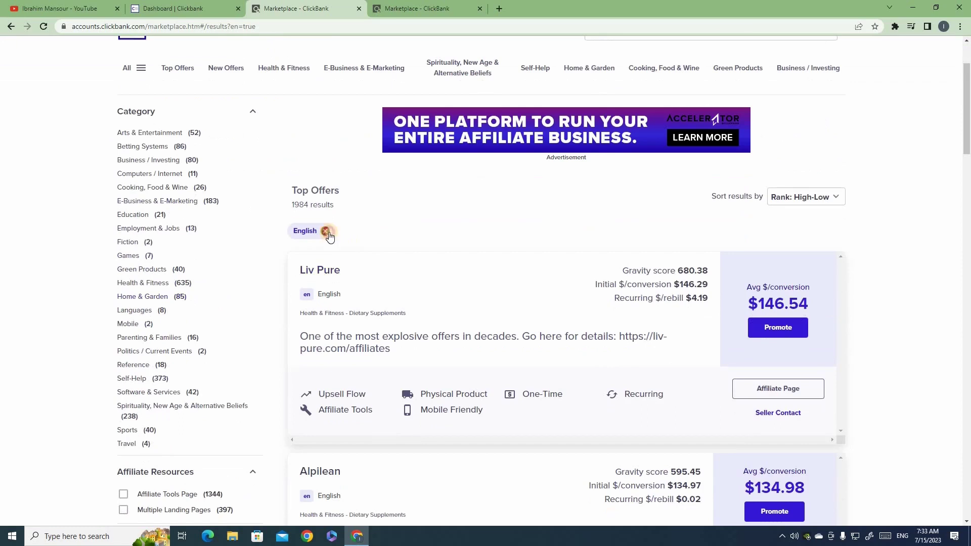
left_click(327, 231)
scroll(167, 329, "down", 10)
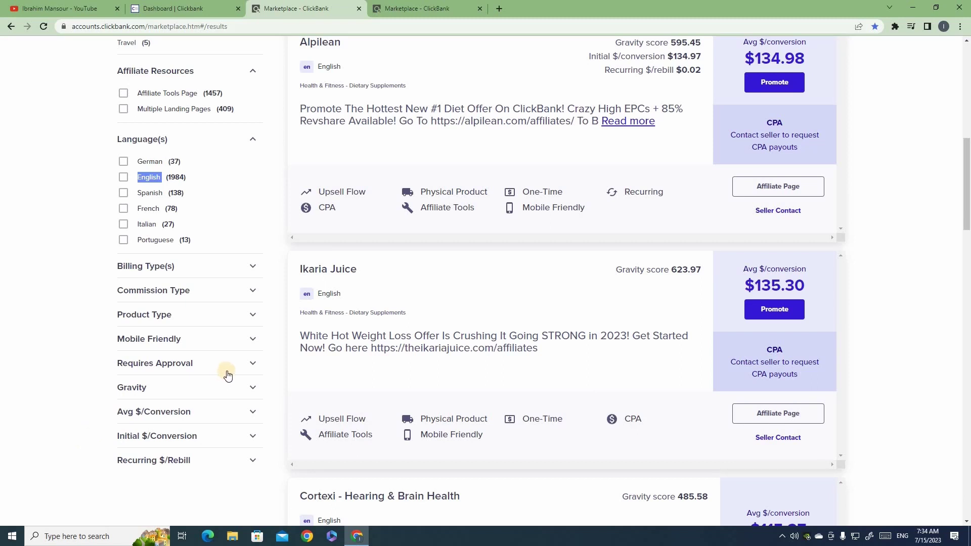
scroll(317, 378, "up", 2)
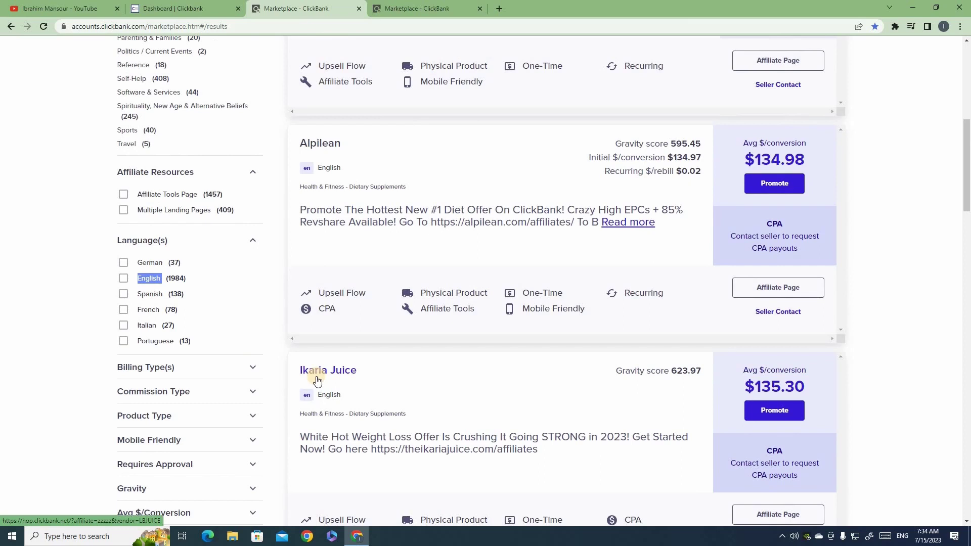
Return to the start of the Top Offers list and check the Liv Pure offer's gravity score
scroll(318, 381, "up", 3)
scroll(317, 381, "down", 3)
scroll(316, 377, "up", 3)
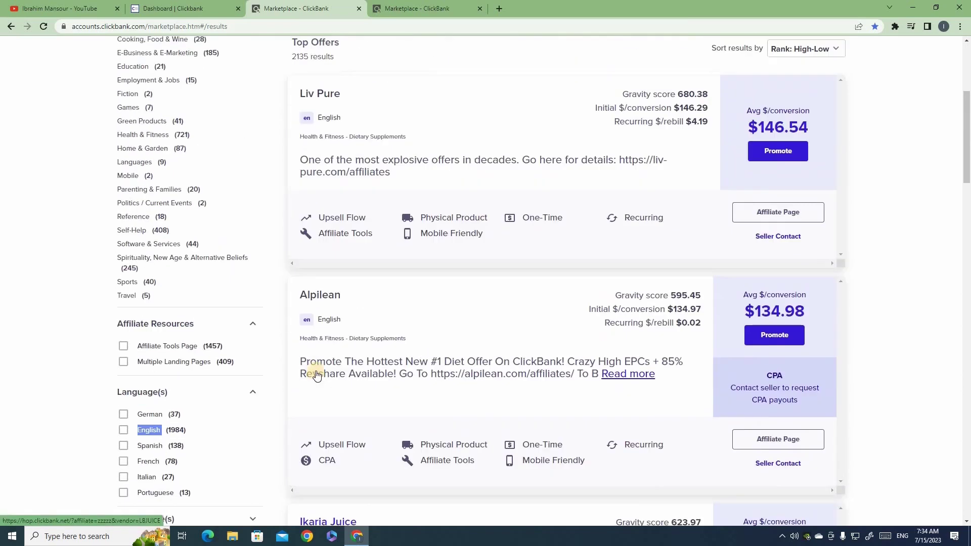
scroll(317, 375, "up", 3)
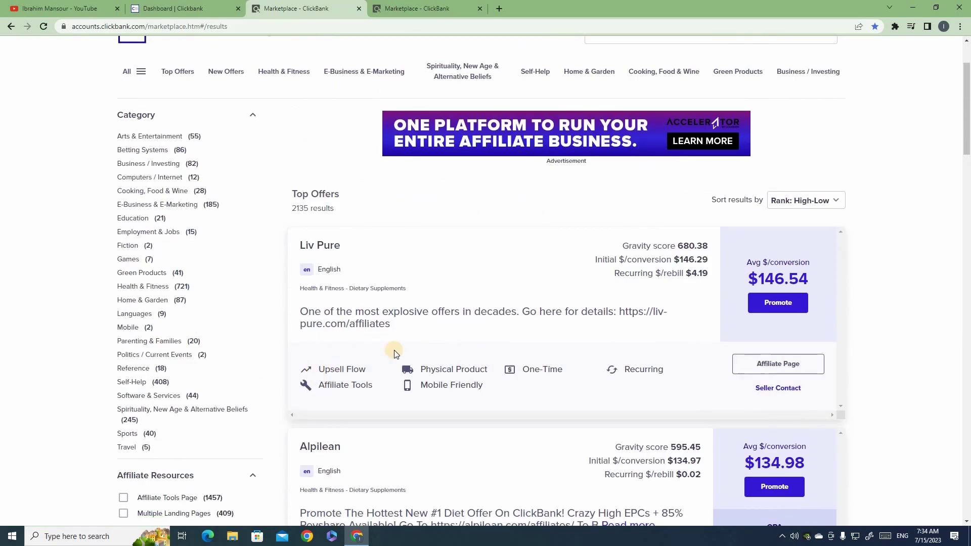
mouse_move(613, 248)
left_mouse_down()
mouse_move(626, 242)
mouse_move(617, 248)
left_mouse_up()
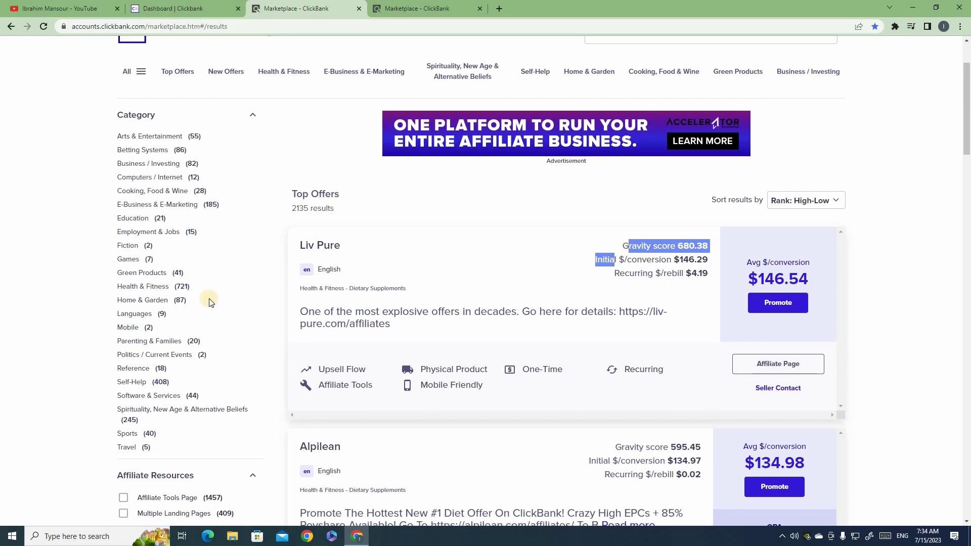
Expand the Gravity filter and set its minimum to 10
scroll(199, 312, "down", 7)
scroll(198, 312, "down", 2)
left_click(135, 340)
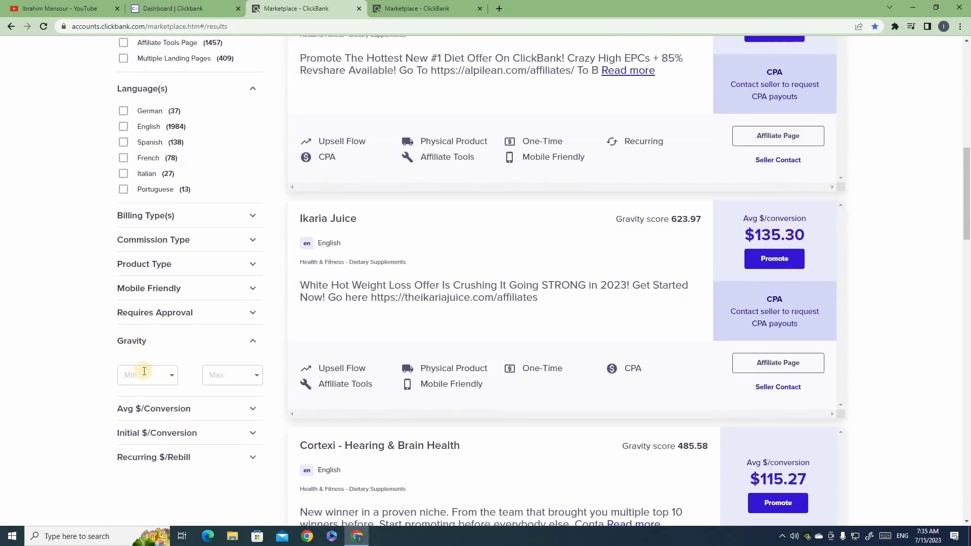
left_click(137, 376)
type("10")
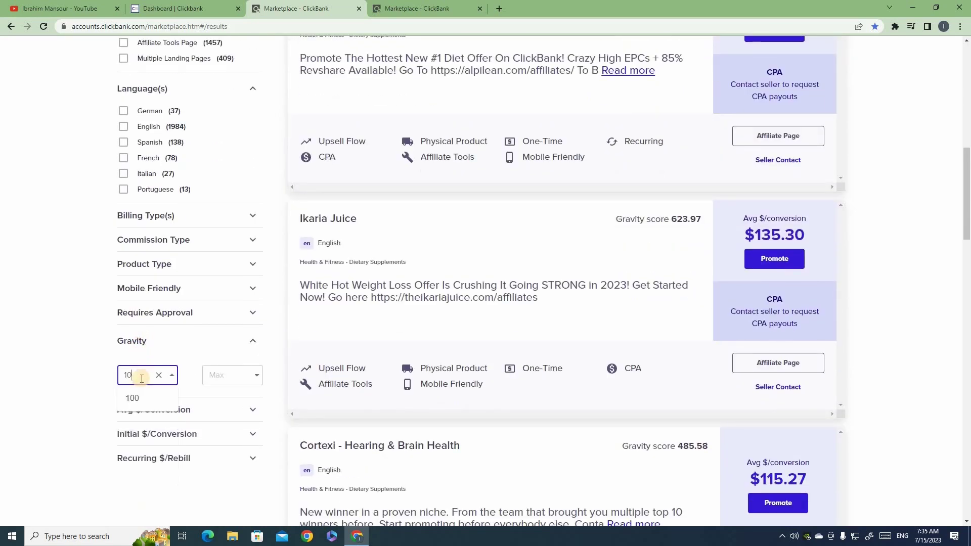
left_click(232, 381)
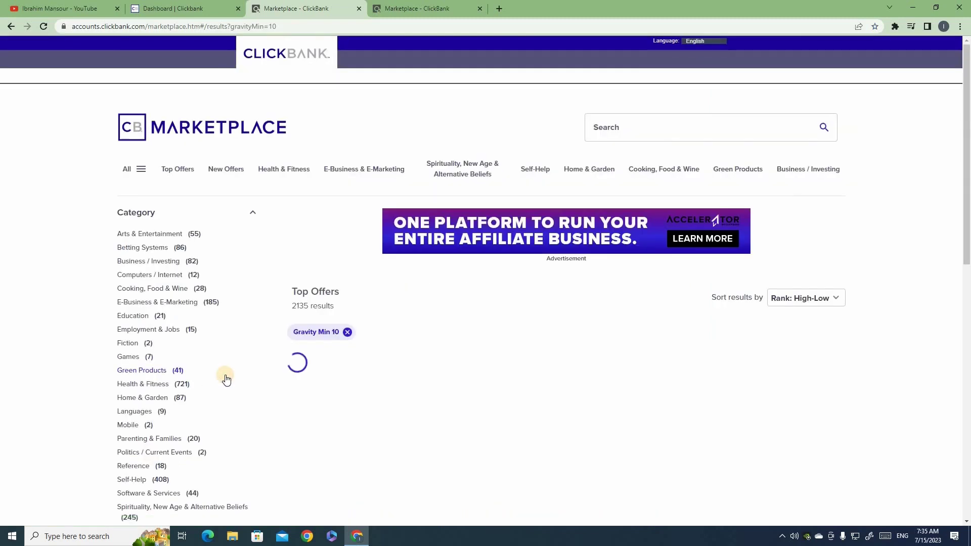
Set the maximum of the Gravity filter to 150
scroll(226, 377, "down", 4)
scroll(218, 377, "down", 6)
left_click(215, 392)
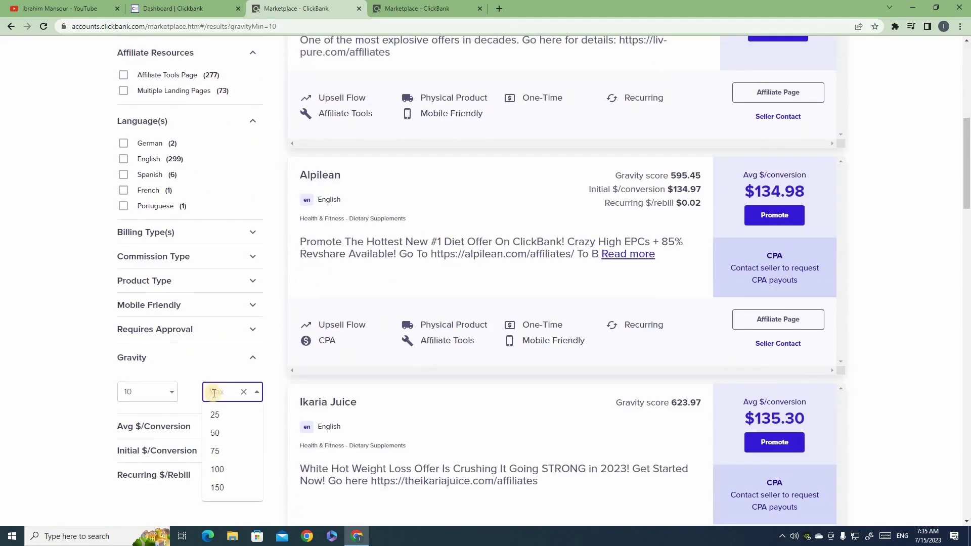
type("150")
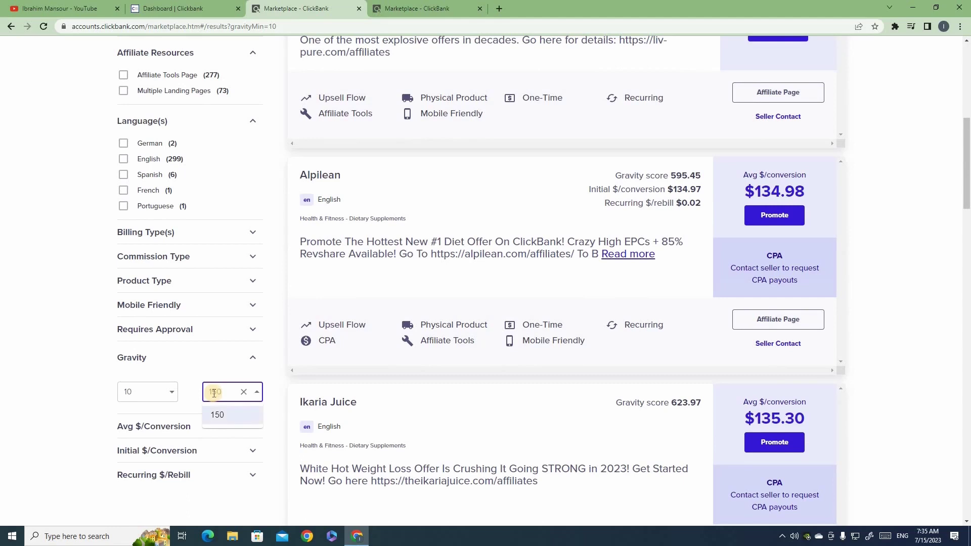
left_click(146, 390)
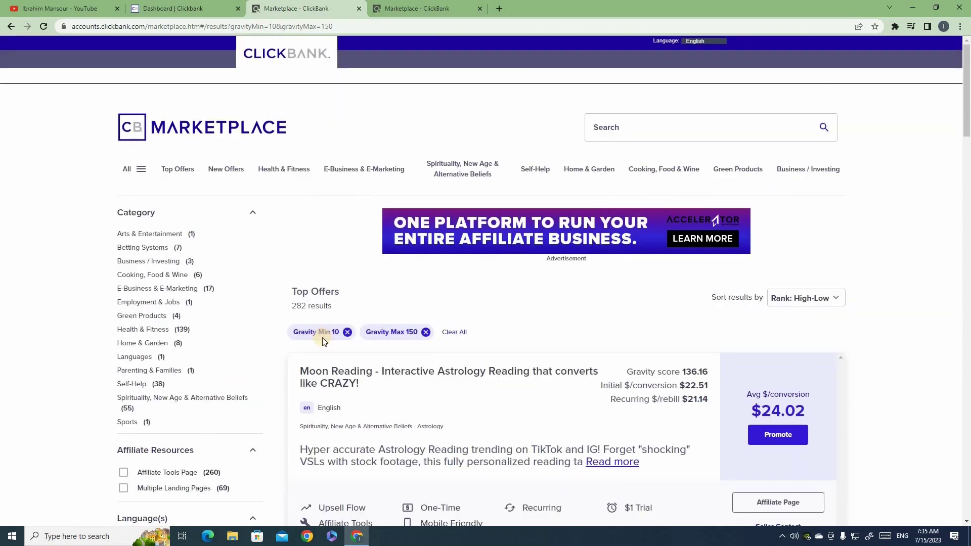
Check the Moon Reading offer's metrics and the number of results for the filtered gravity range
mouse_move(695, 382)
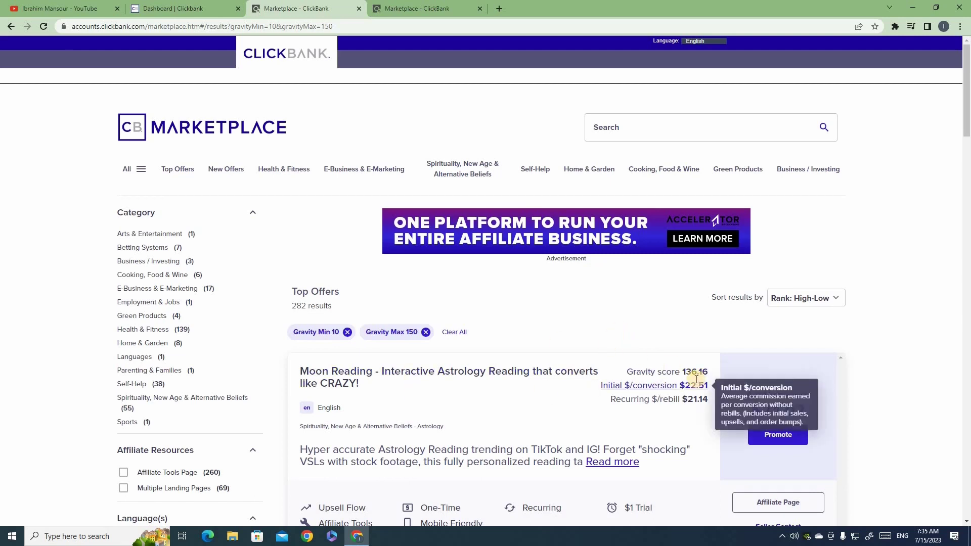
scroll(678, 384, "down", 2)
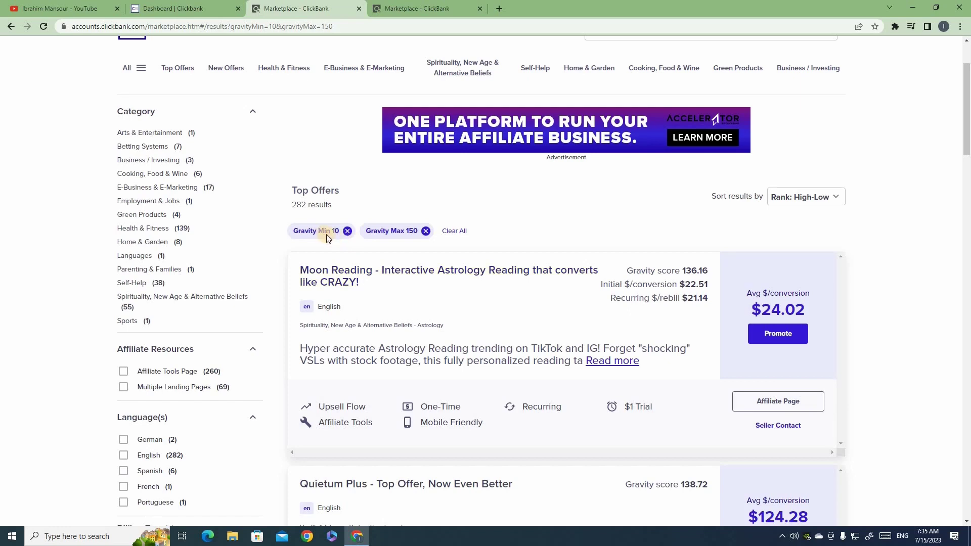
double_click(289, 206)
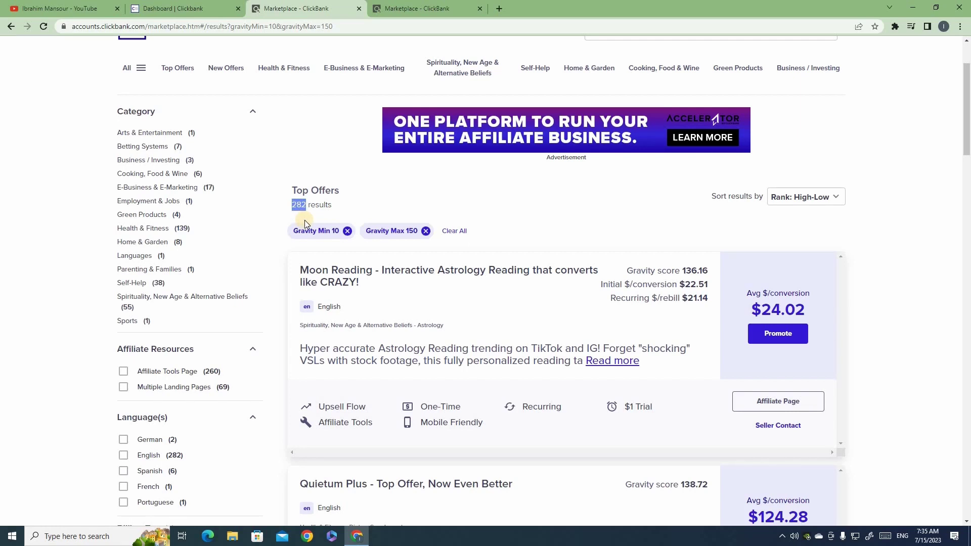
scroll(304, 220, "down", 1)
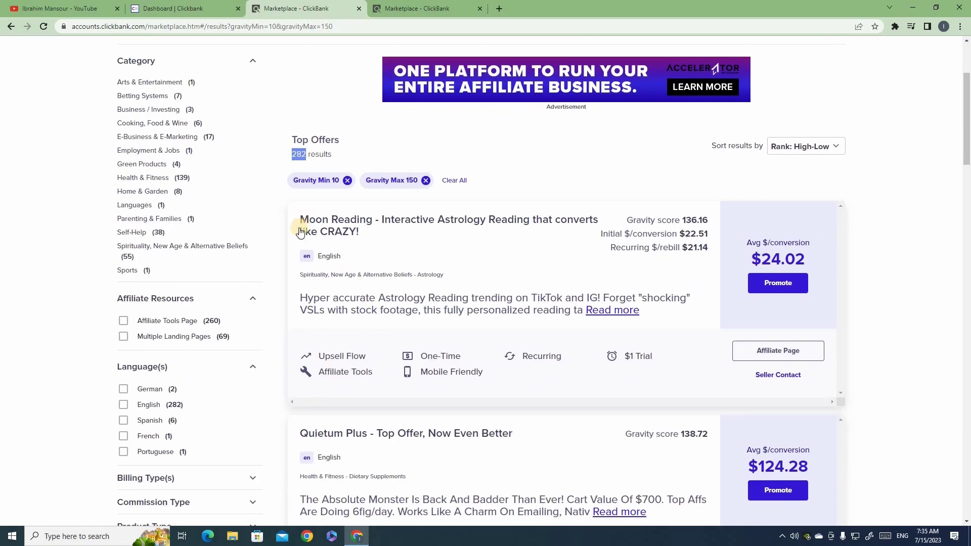
Limit the results to offers with an Affiliate Tools Page and check the result count
left_click(123, 323)
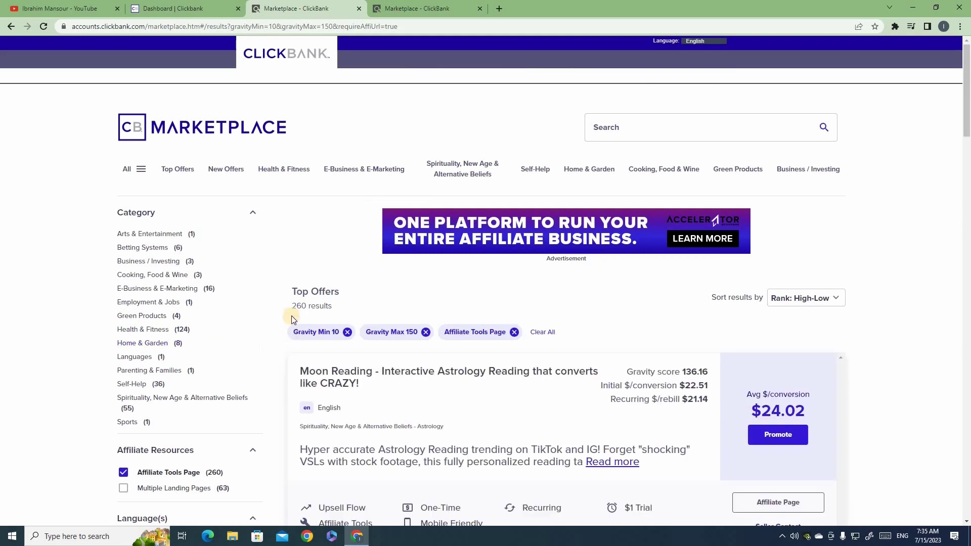
left_click_drag(303, 310, 313, 307)
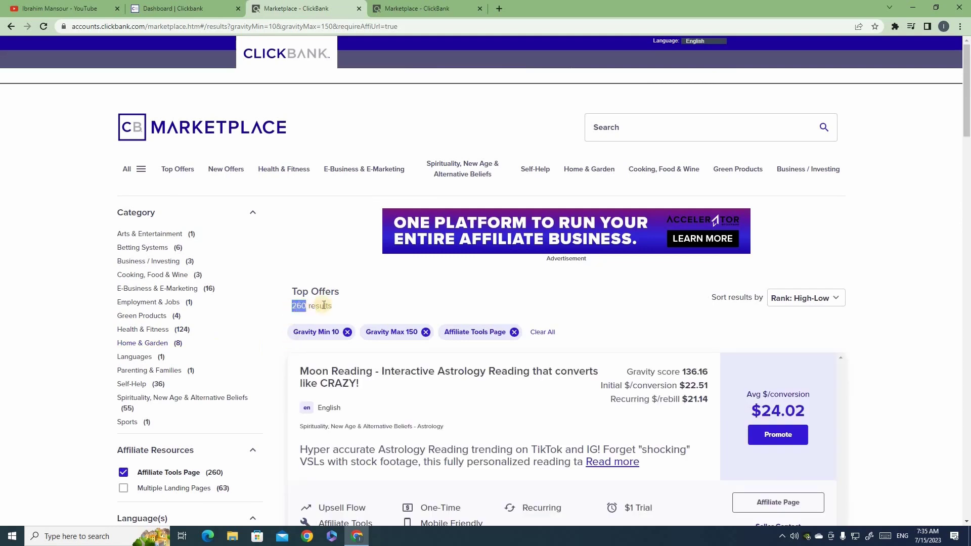
scroll(336, 283, "down", 4)
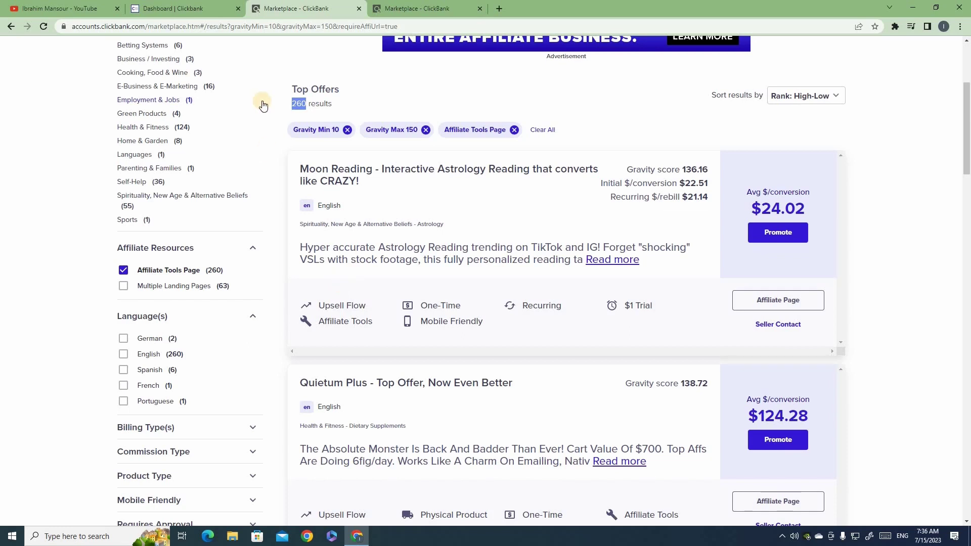
scroll(385, 167, "up", 2)
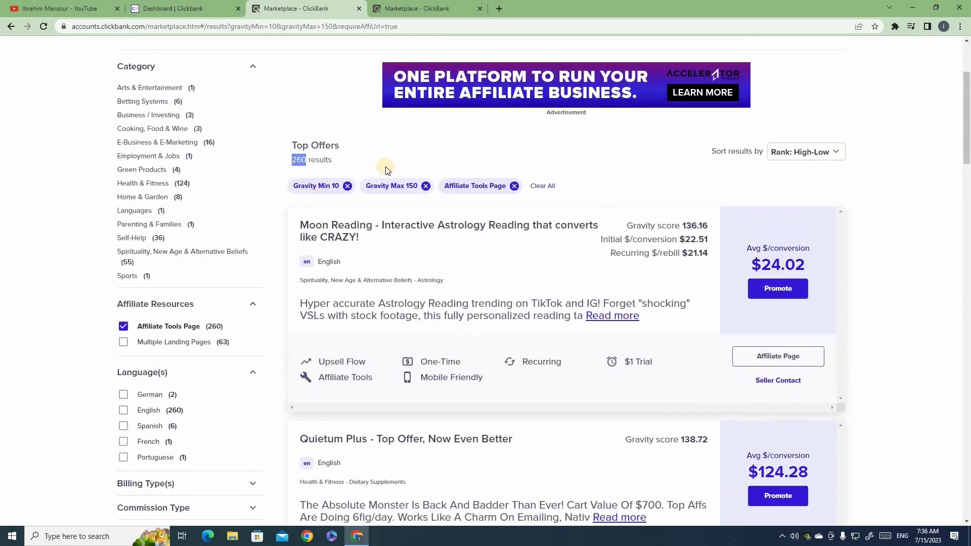
Check the average earnings per conversion of the Quietum Plus offer
left_click(392, 187)
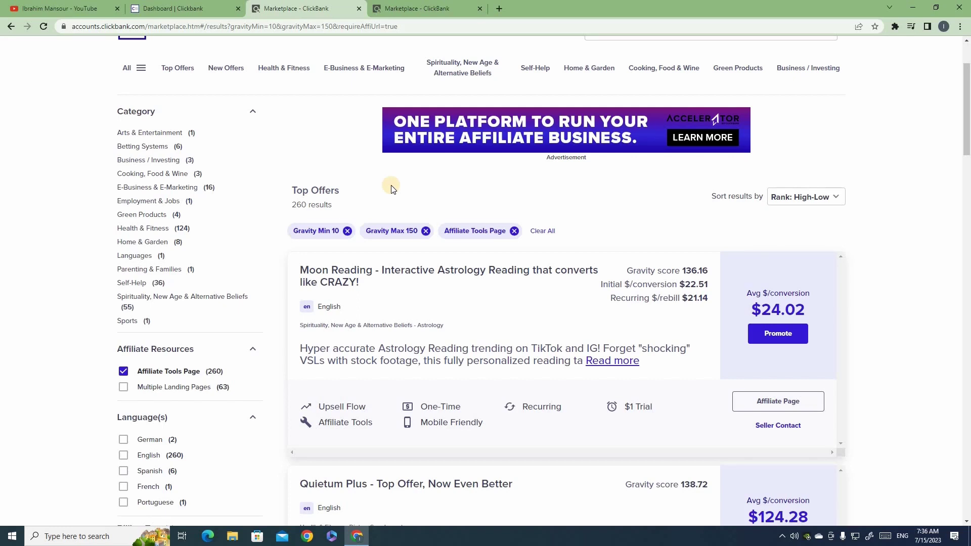
scroll(393, 189, "down", 3)
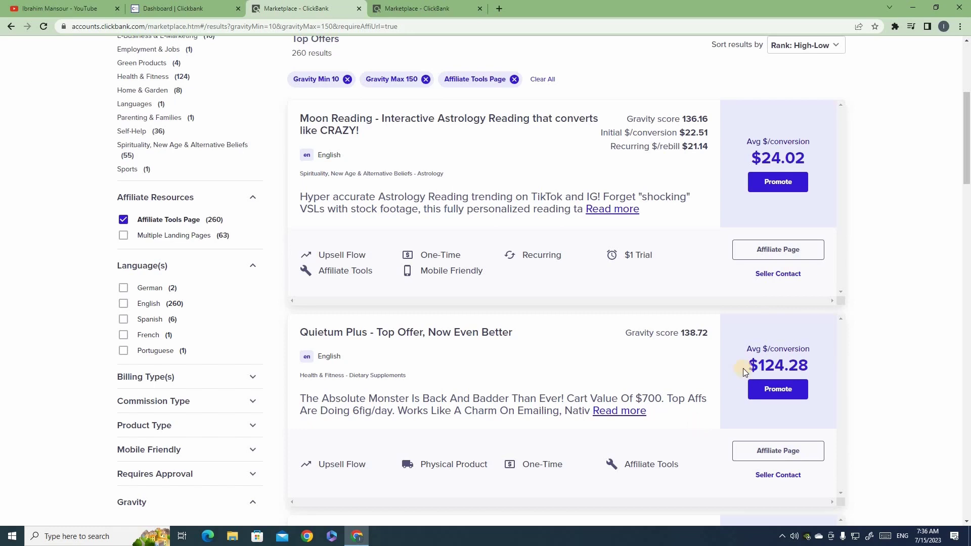
triple_click(830, 361)
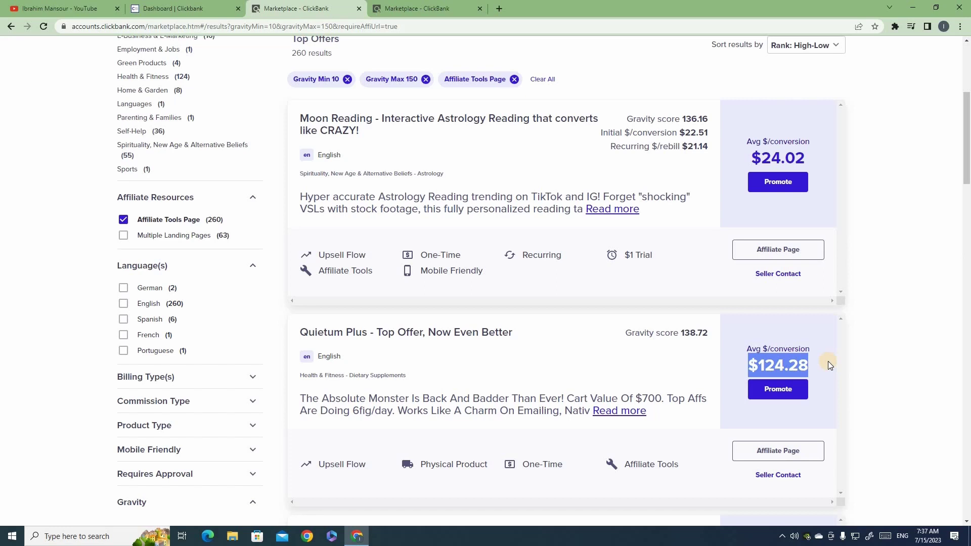
Narrow the filtered offers to the Health & Fitness category and check the number of results
scroll(258, 248, "up", 2)
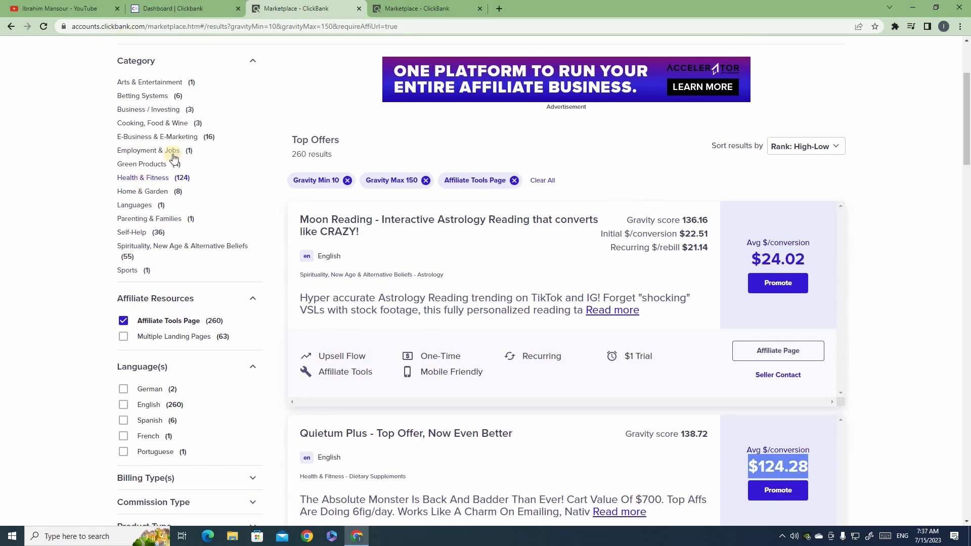
left_click(150, 178)
scroll(243, 212, "down", 2)
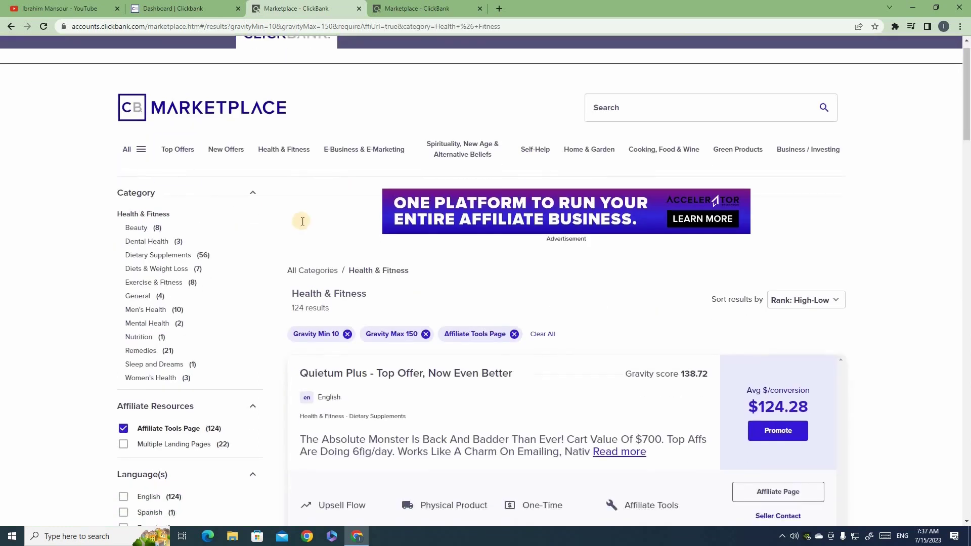
left_click_drag(293, 226, 369, 238)
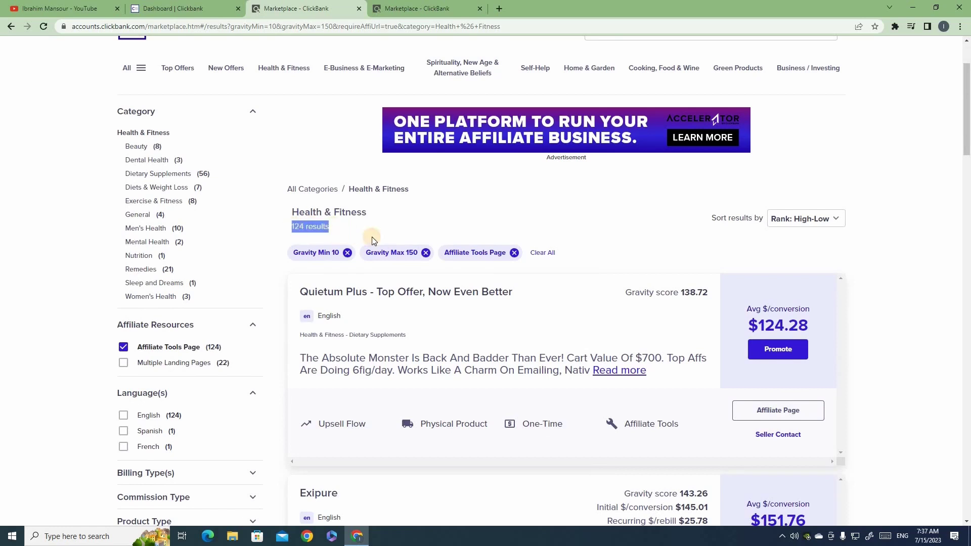
scroll(425, 234, "down", 2)
left_click(452, 238)
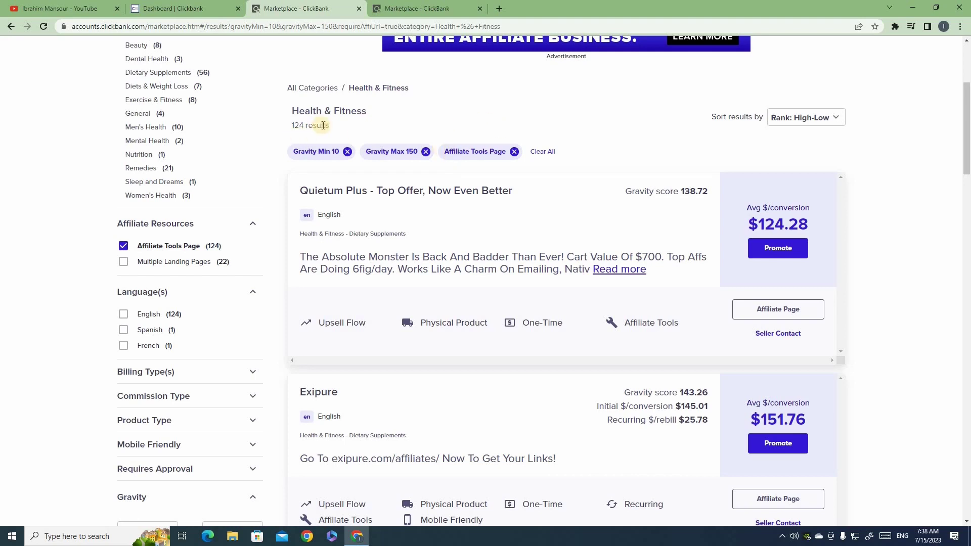
left_click_drag(304, 125, 289, 126)
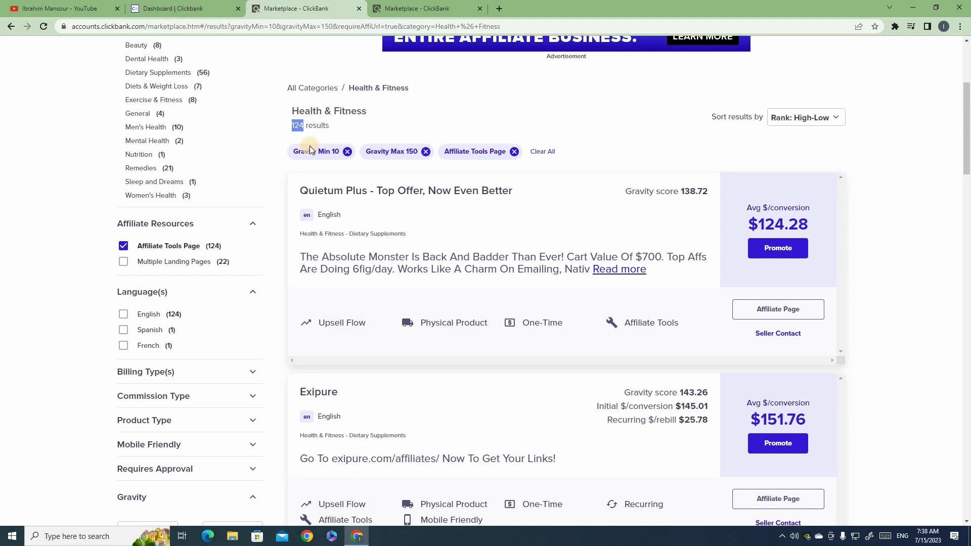
Check the gravity score of the Exipure offer
scroll(320, 147, "down", 3)
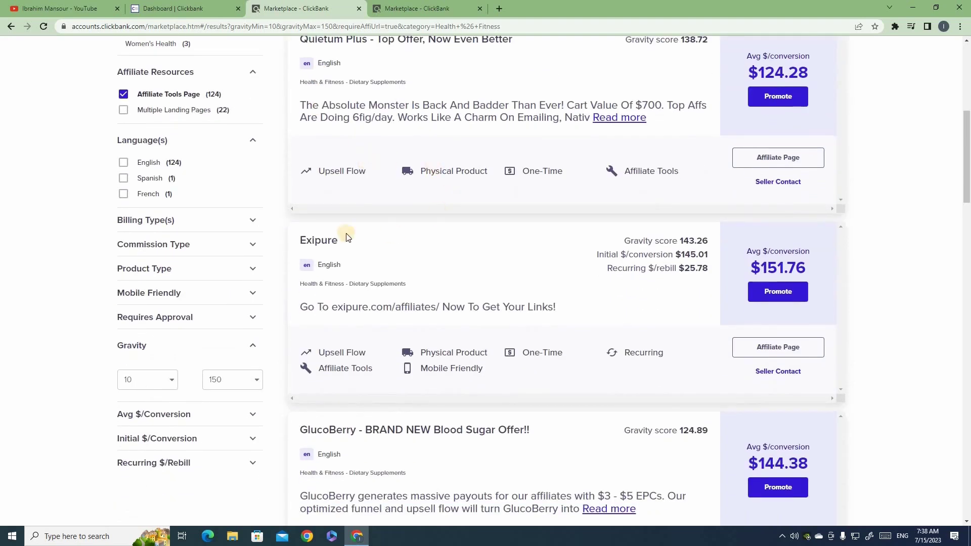
left_click_drag(621, 245, 665, 254)
left_click(495, 258)
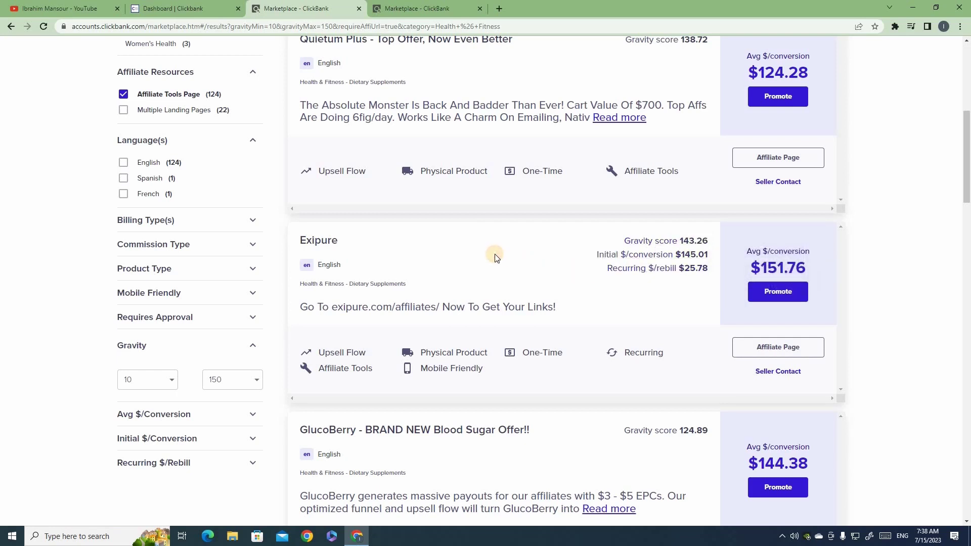
Open Exipure's sales page in a new tab and switch to it, comparing it with the marketplace listing
middle_click(334, 241)
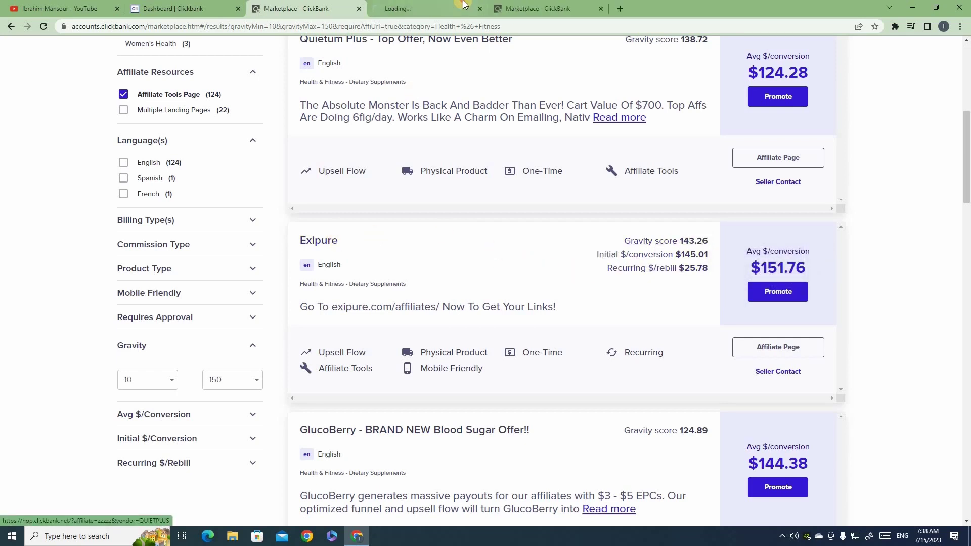
left_click(464, 4)
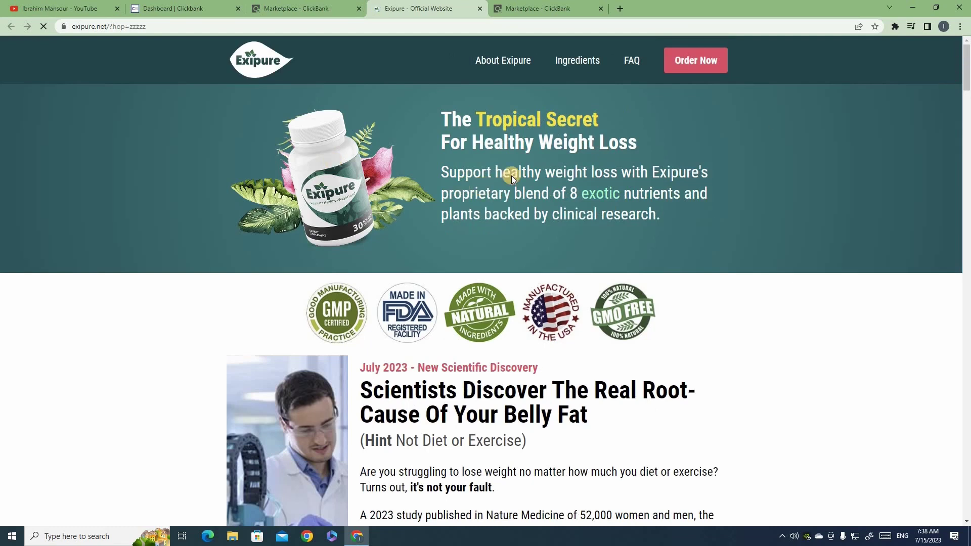
scroll(407, 199, "down", 2)
scroll(406, 199, "up", 2)
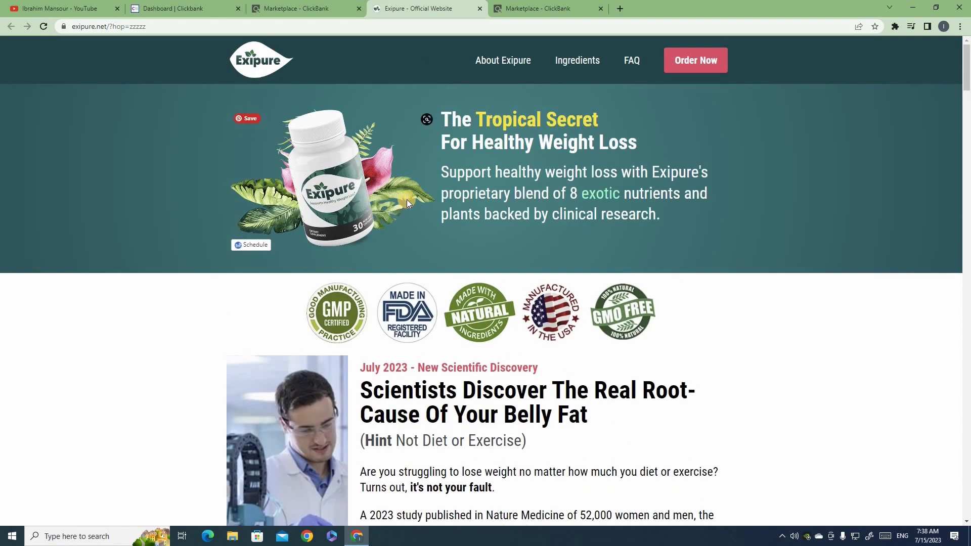
left_click(261, 8)
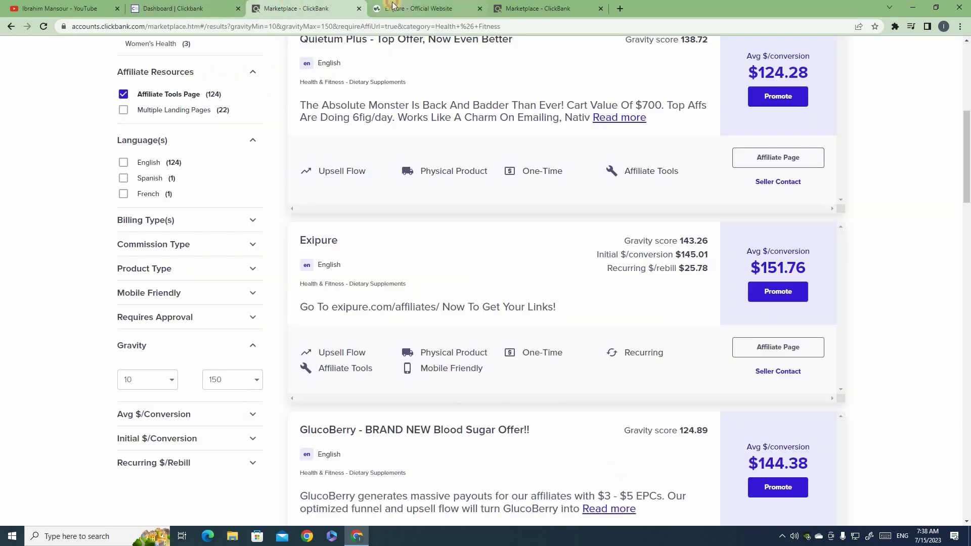
left_click(377, 11)
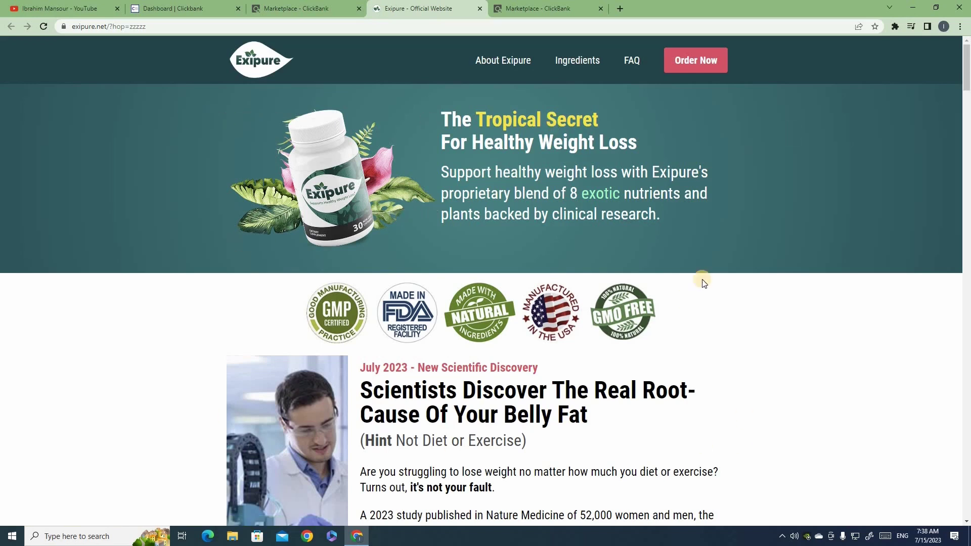
Review the Exipure sales page from the product introduction down to the capsule ingredients
left_click_drag(966, 71, 826, 55)
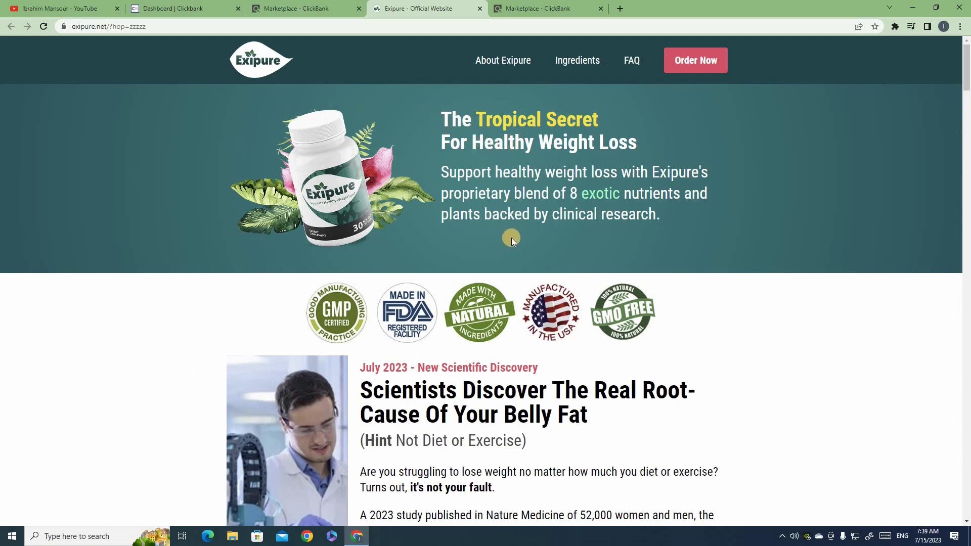
scroll(468, 245, "down", 6)
scroll(468, 245, "down", 10)
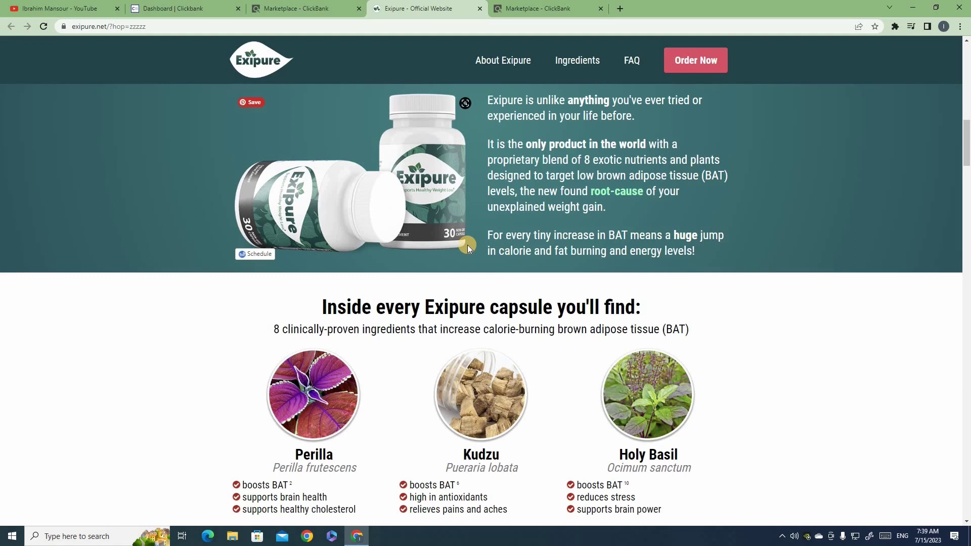
left_click_drag(967, 138, 967, 156)
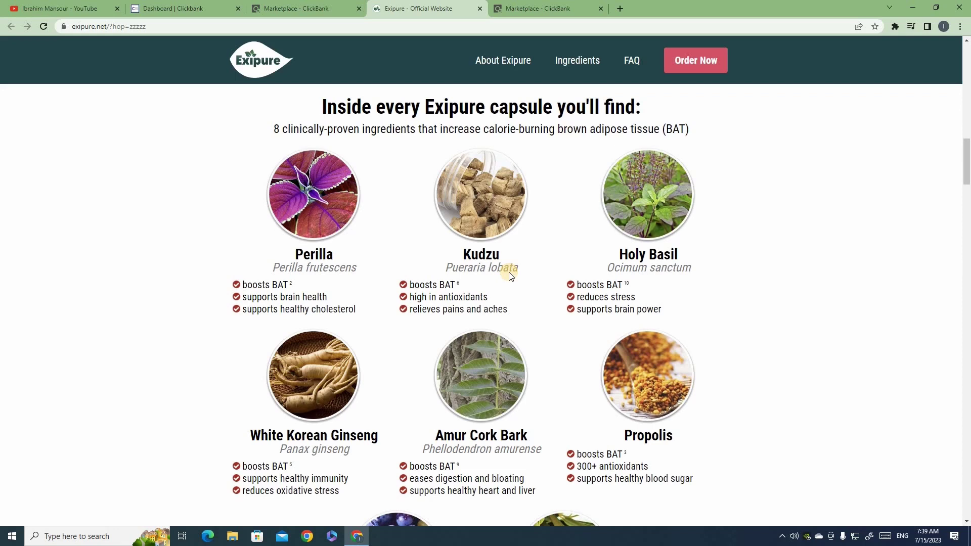
Review the remaining capsule ingredients and the free bonuses for multi-bottle orders on the Exipure sales page
scroll(494, 214, "down", 10)
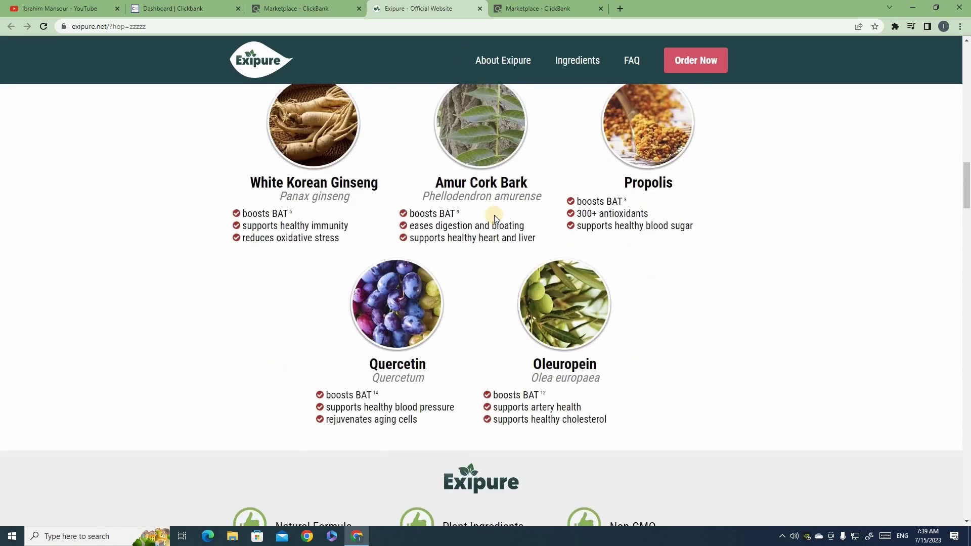
scroll(354, 222, "down", 5)
scroll(415, 213, "up", 3)
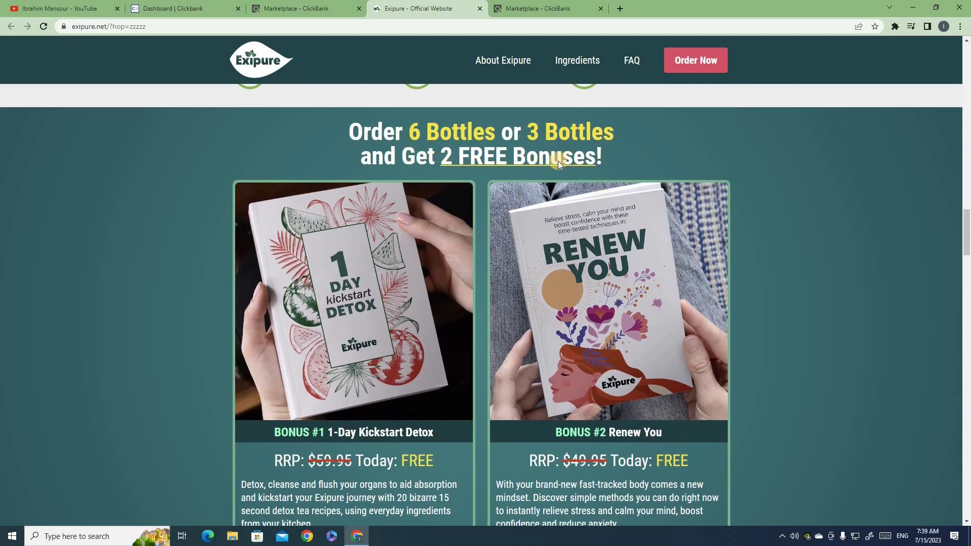
scroll(304, 275, "down", 20)
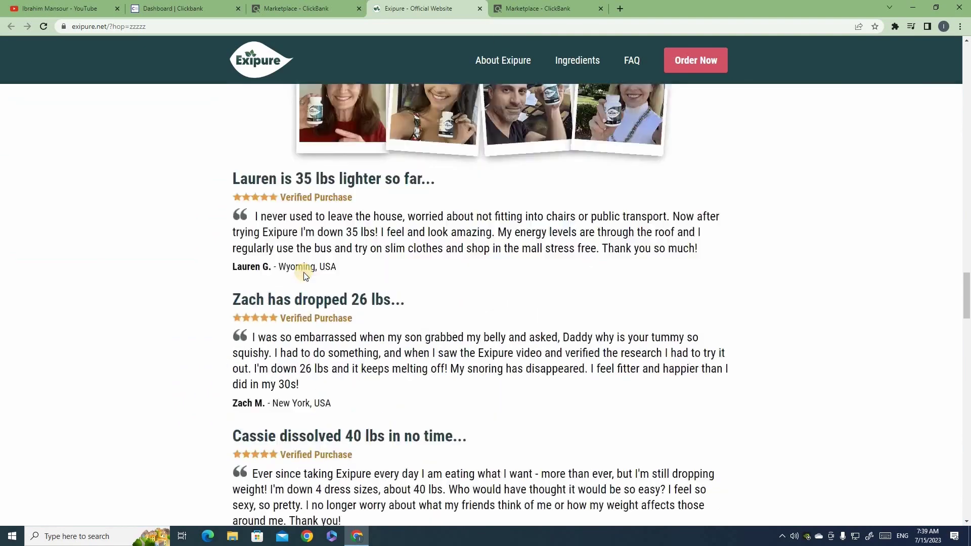
scroll(303, 272, "up", 15)
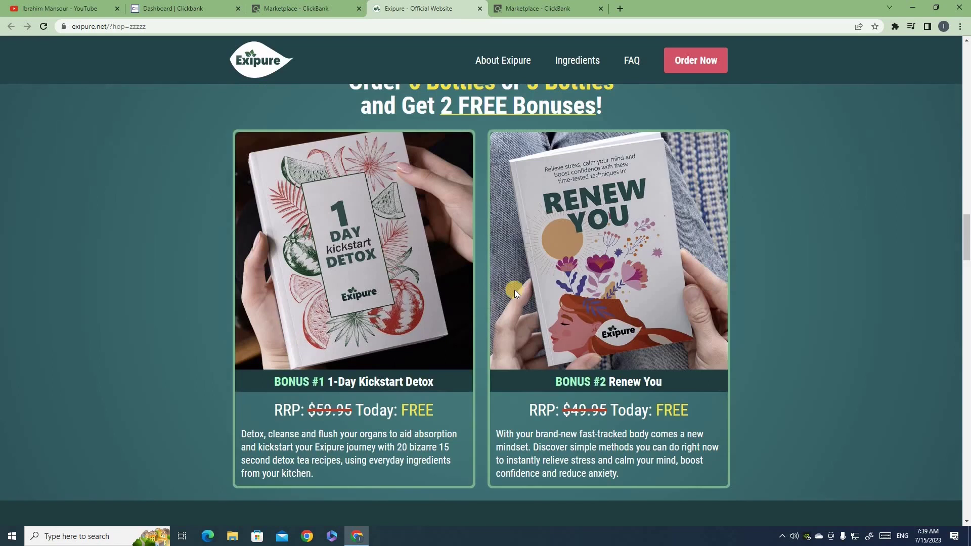
scroll(514, 290, "down", 15)
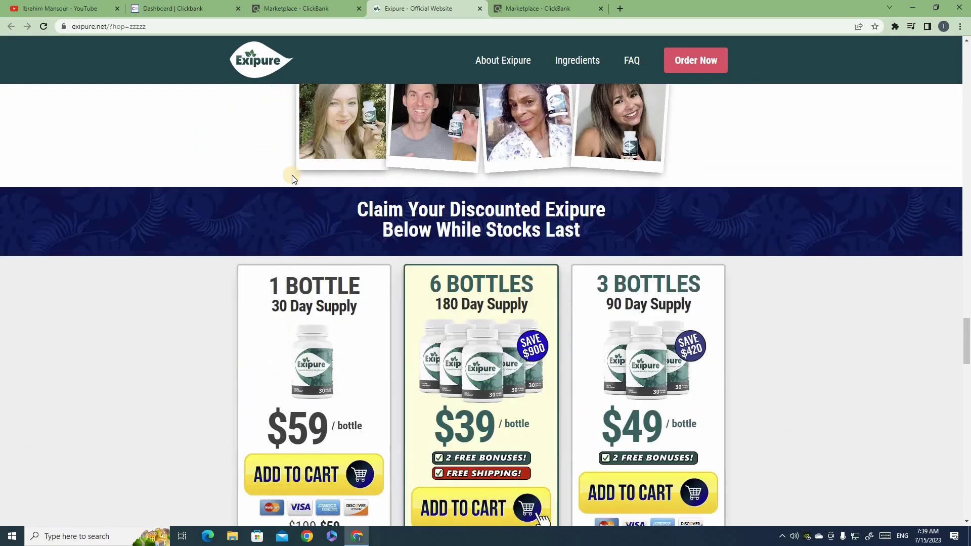
scroll(293, 175, "down", 2)
scroll(293, 175, "up", 7)
scroll(303, 191, "up", 5)
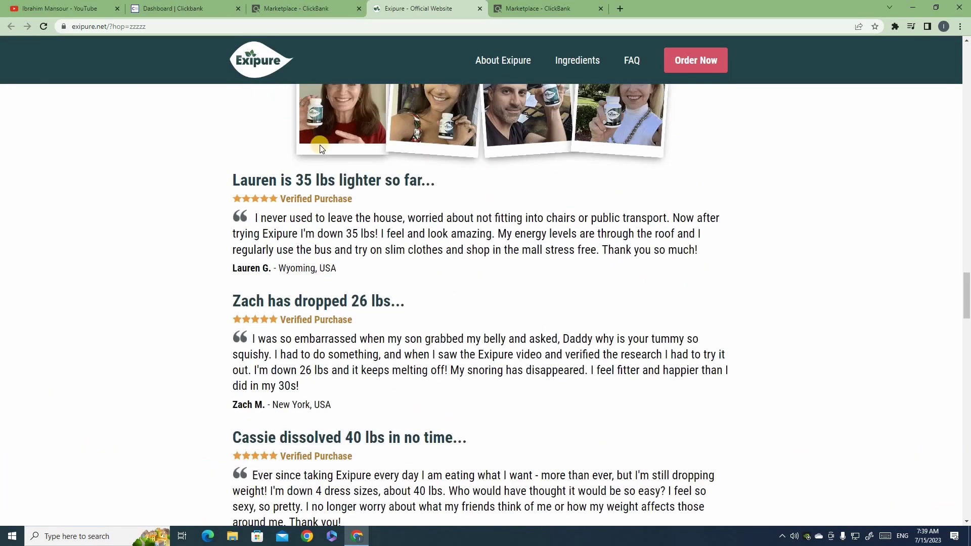
scroll(348, 200, "up", 3)
scroll(361, 216, "down", 15)
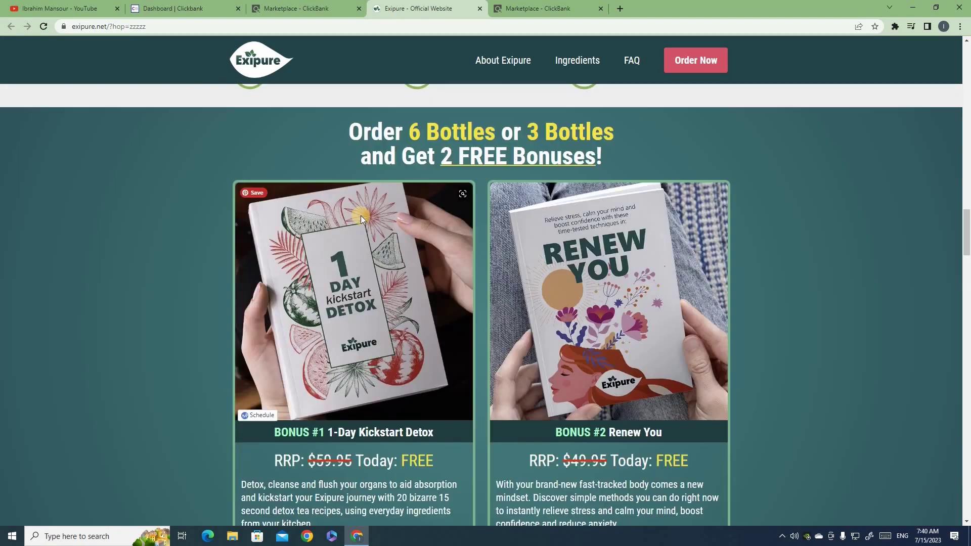
Examine the customer photos and verified-purchase testimonials on the Exipure sales page
scroll(383, 242, "down", 8)
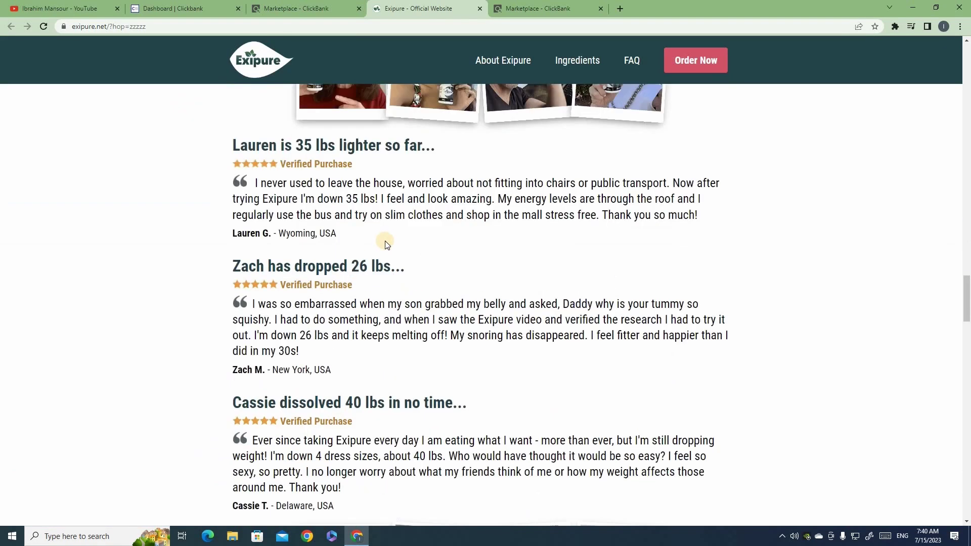
scroll(387, 245, "up", 3)
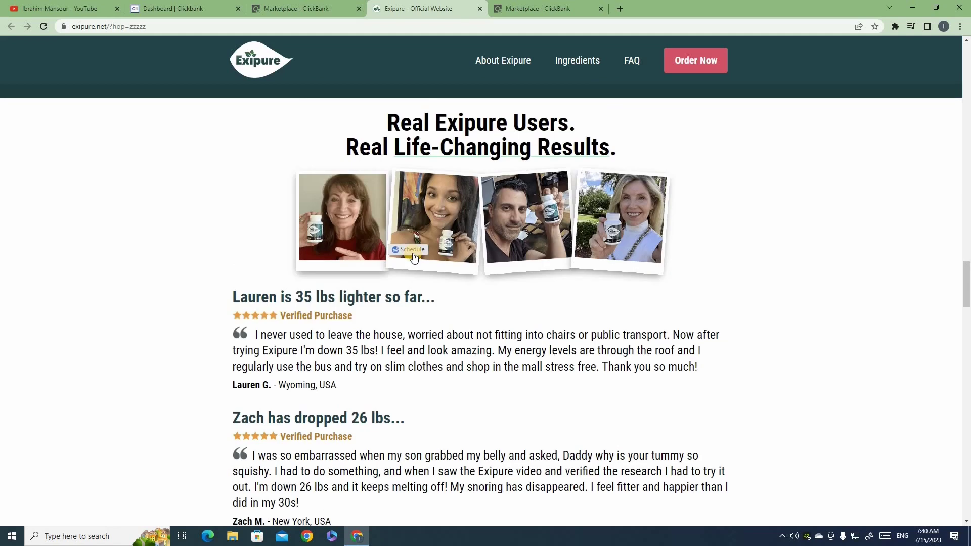
scroll(447, 291, "down", 3)
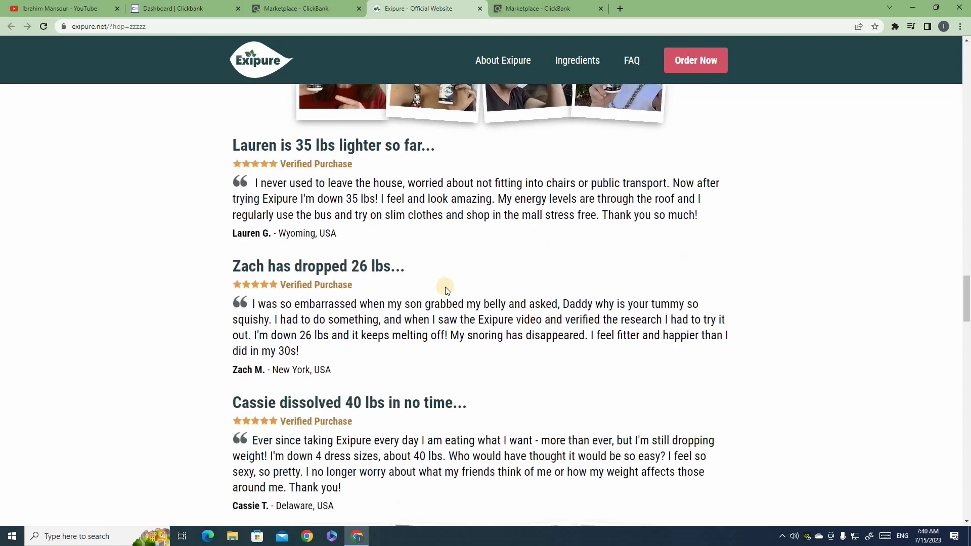
scroll(448, 290, "down", 4)
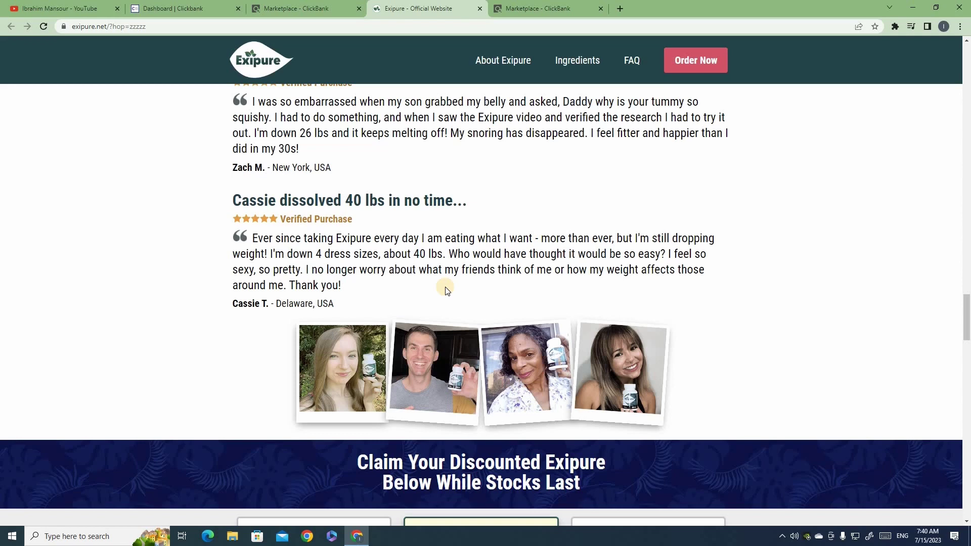
Examine the bottle package prices, frequently asked questions and scientific references on the Exipure sales page
scroll(427, 305, "down", 4)
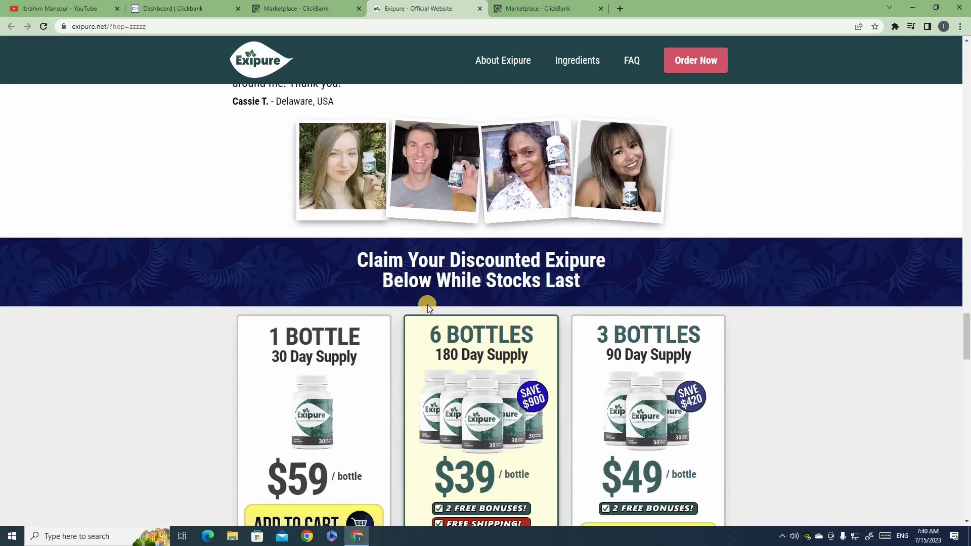
scroll(427, 305, "down", 2)
scroll(211, 284, "down", 3)
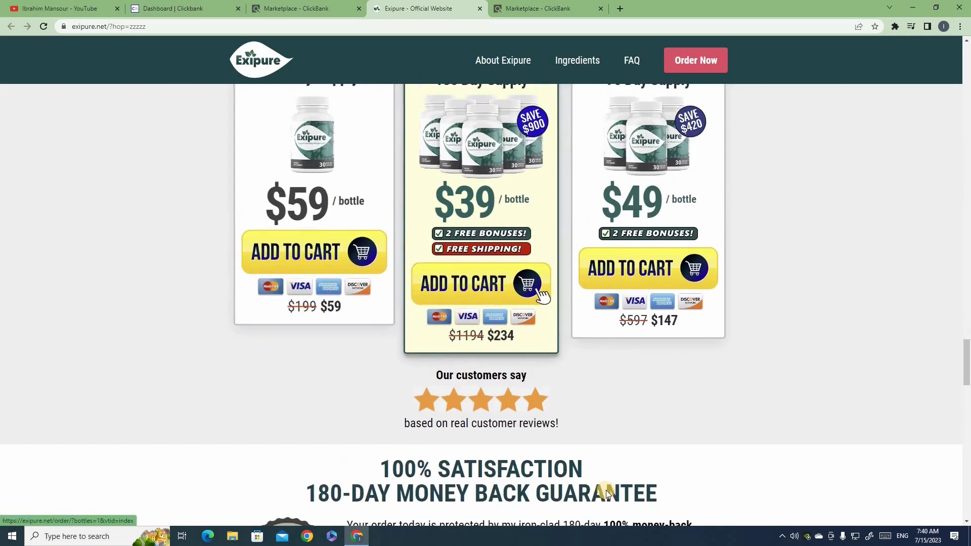
scroll(607, 494, "up", 1)
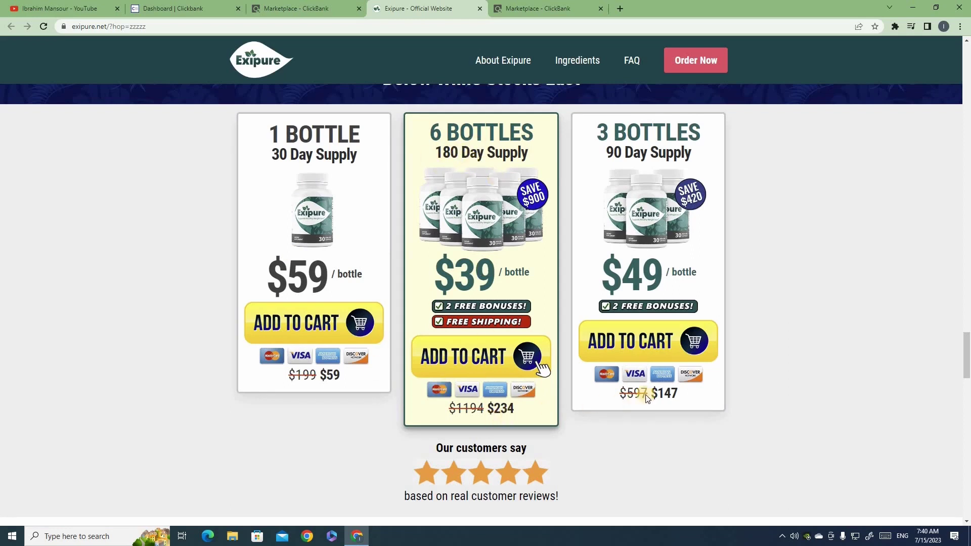
scroll(572, 299, "down", 10)
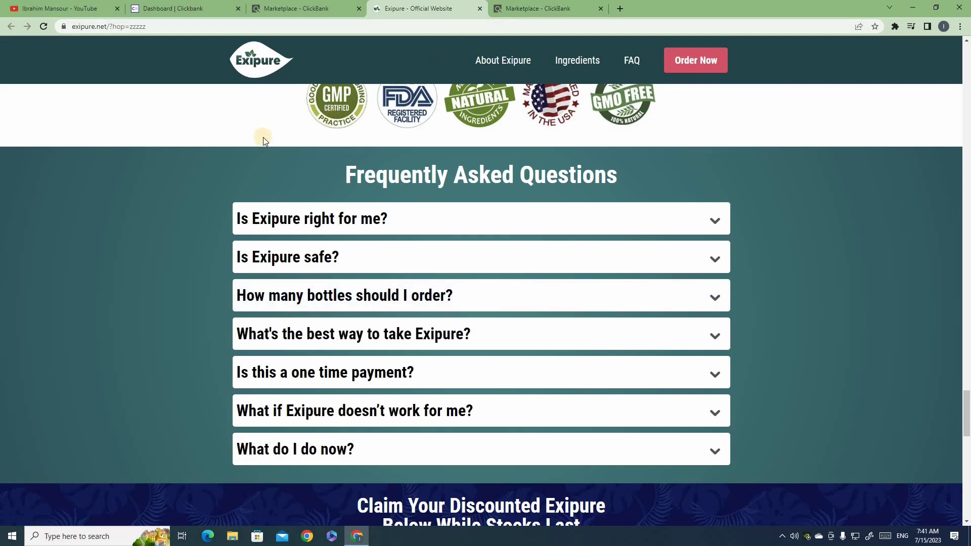
scroll(279, 147, "down", 8)
scroll(278, 147, "down", 10)
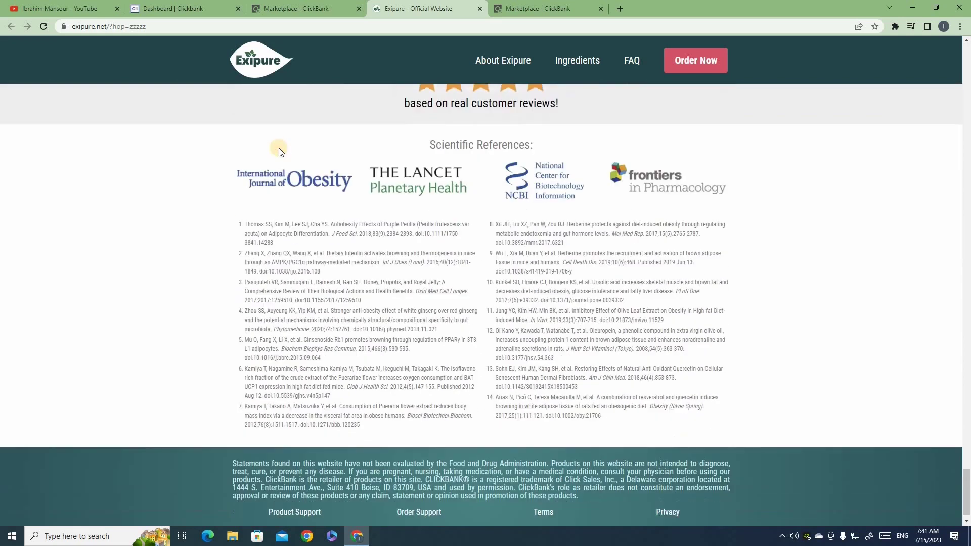
Return to the filtered marketplace results and open Exipure's affiliate page at its link-building section
key("ctrl+shift+Tab")
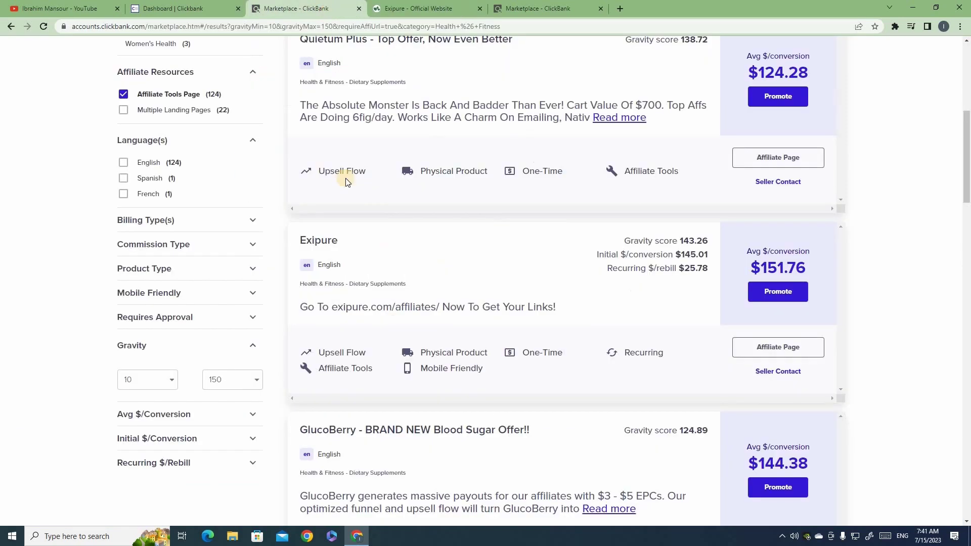
left_click(794, 345)
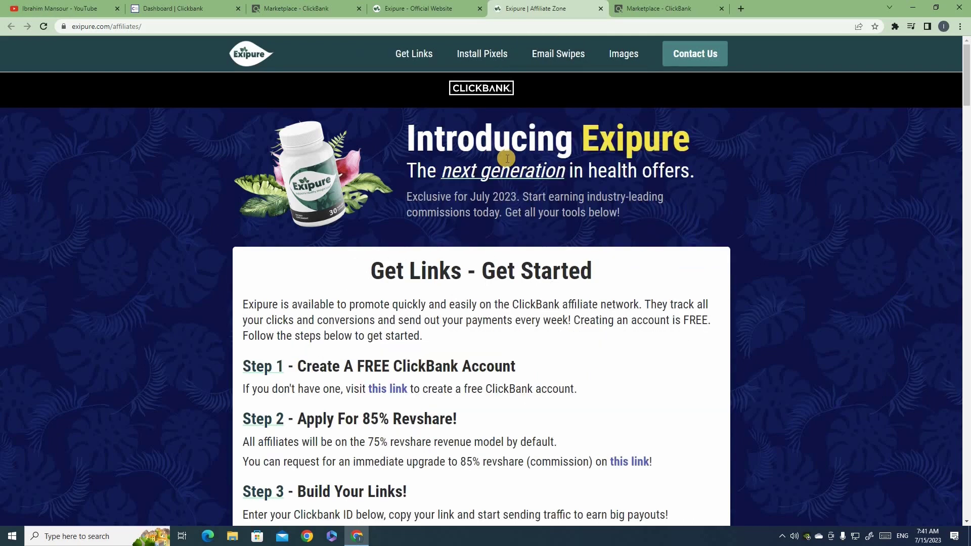
scroll(345, 221, "down", 4)
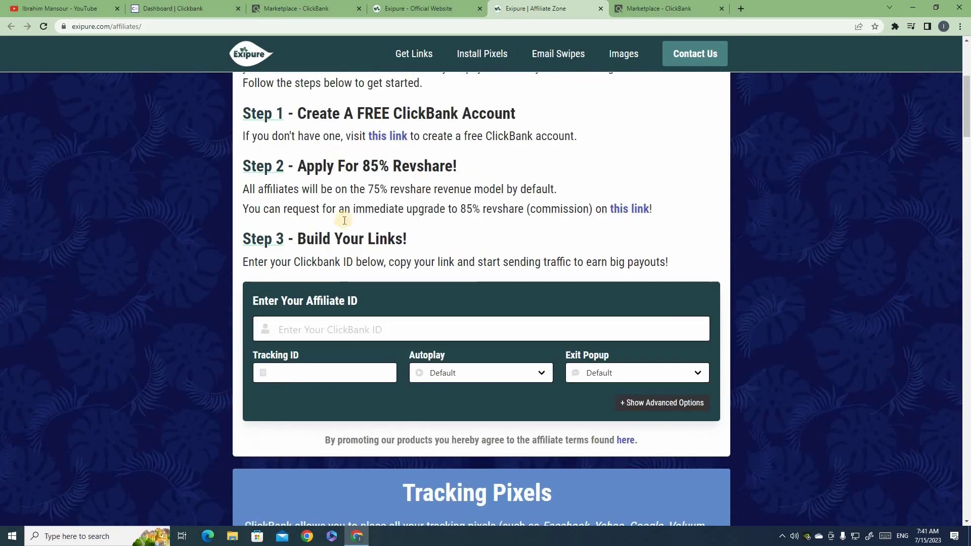
Enter the ClickBank ID as the affiliate ID and show the advanced link options
left_click(315, 321)
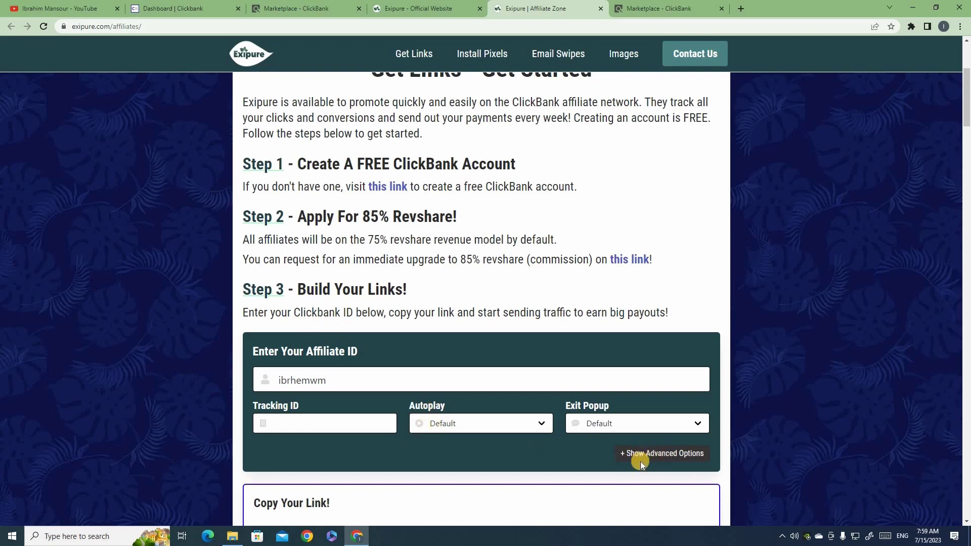
left_click(661, 458)
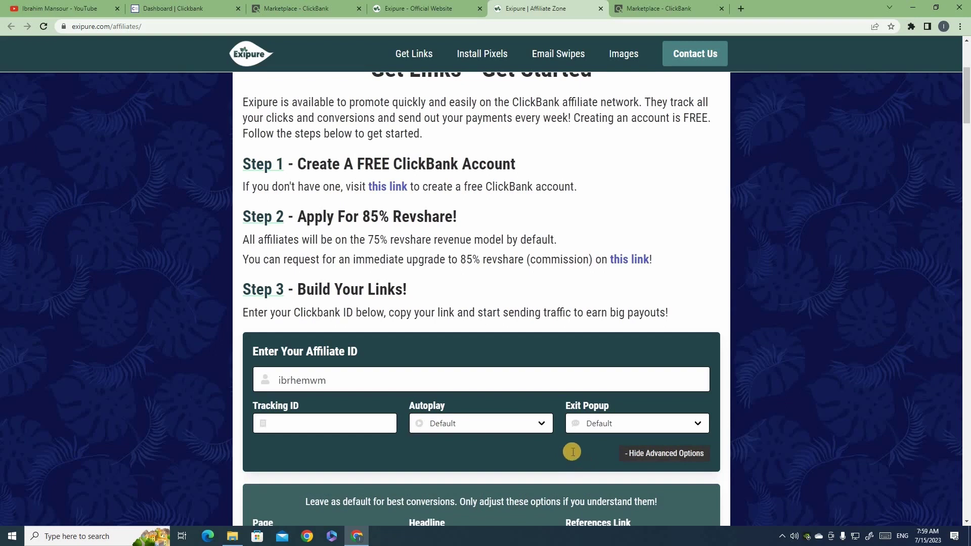
scroll(569, 448, "down", 3)
scroll(546, 410, "up", 2)
scroll(520, 425, "down", 2)
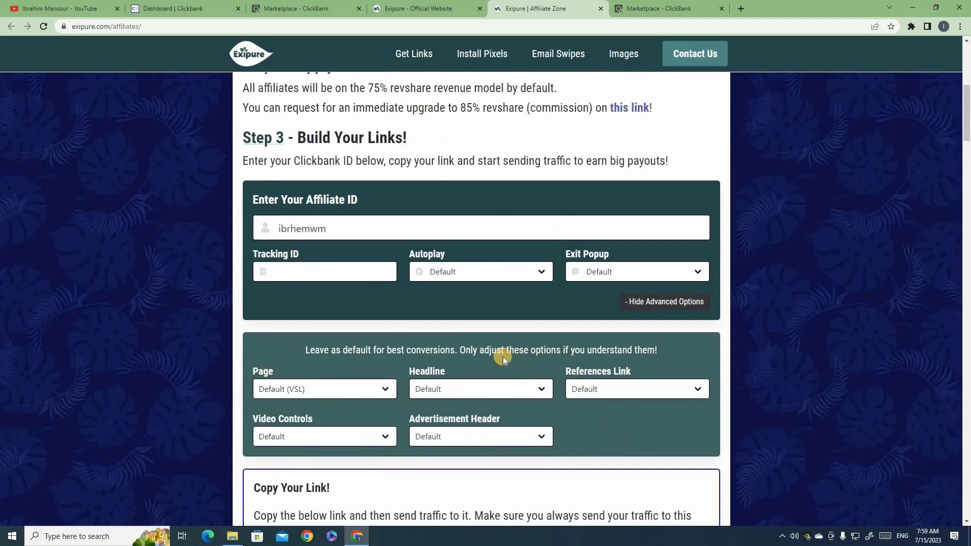
scroll(563, 392, "down", 3)
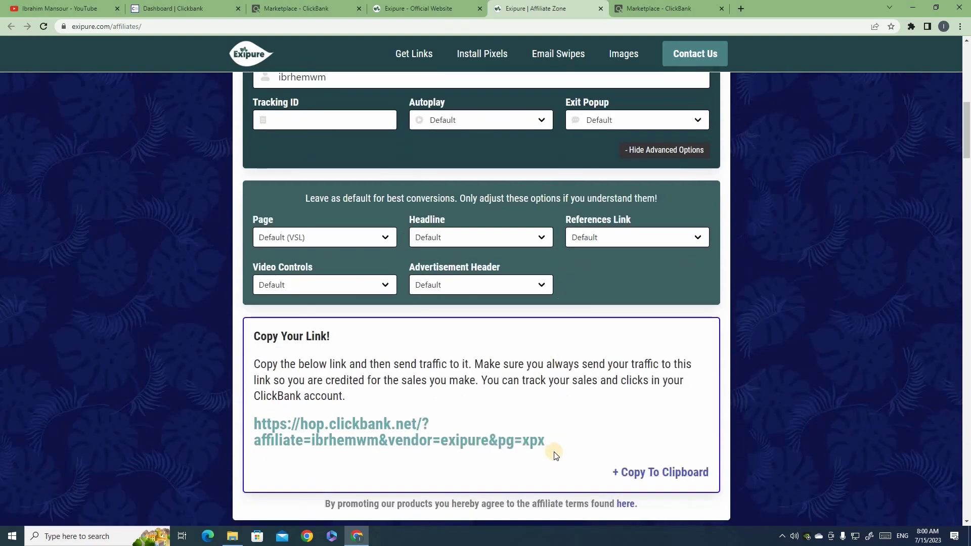
Copy the affiliate link generated for the Default (VSL) page
left_click_drag(545, 441, 232, 419)
key("ctrl+c")
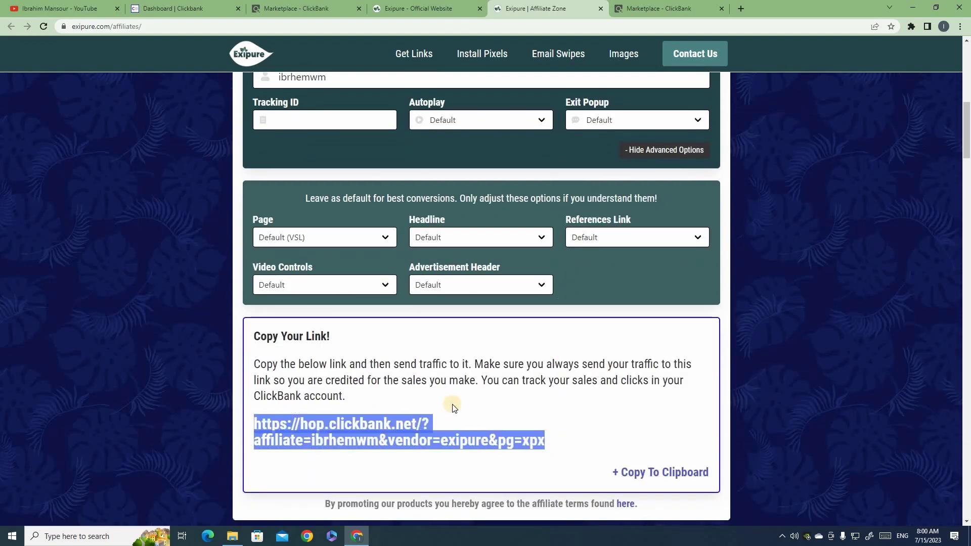
scroll(458, 395, "up", 3)
scroll(451, 339, "down", 2)
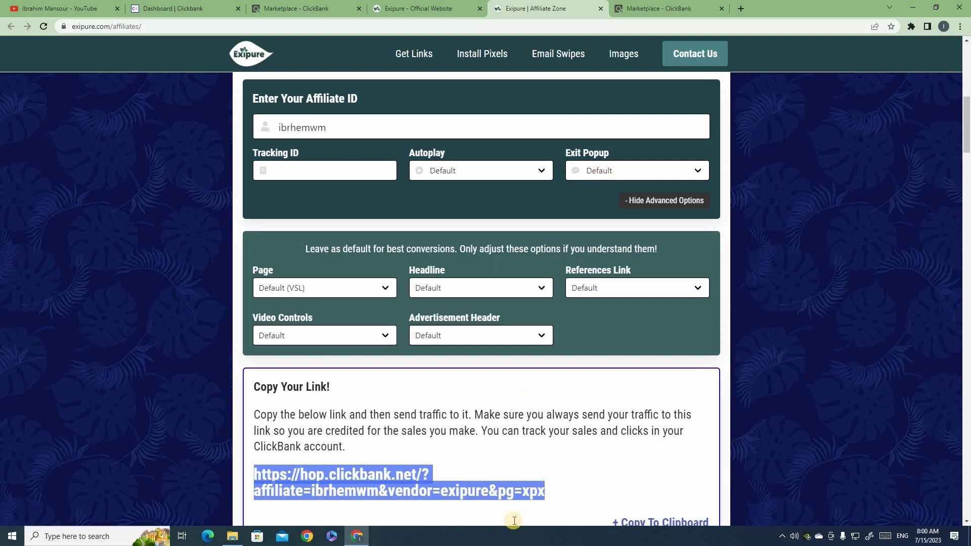
Open the copied affiliate link in a new tab to check the video landing page it leads to
left_click(742, 8)
key("ctrl+v")
key("Return")
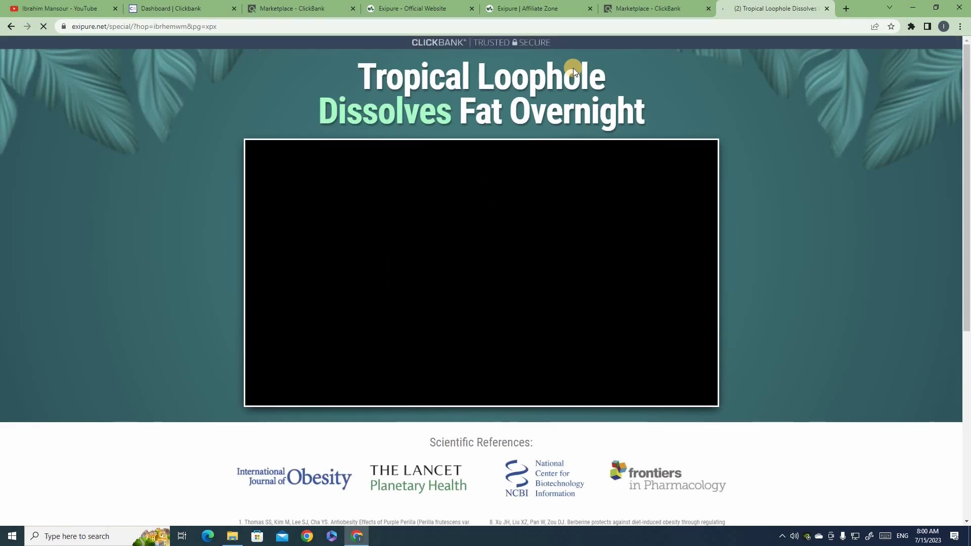
left_click_drag(967, 147, 967, 115)
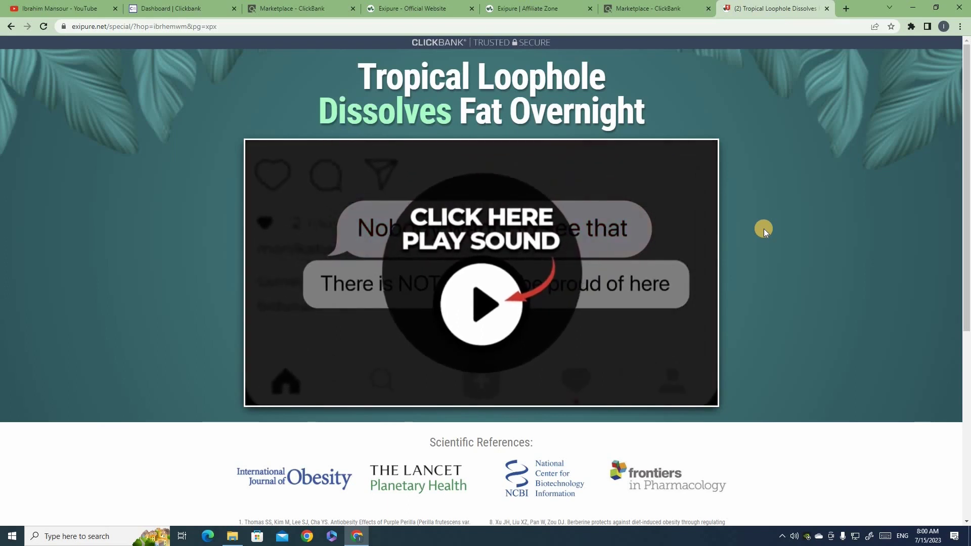
mouse_move(721, 4)
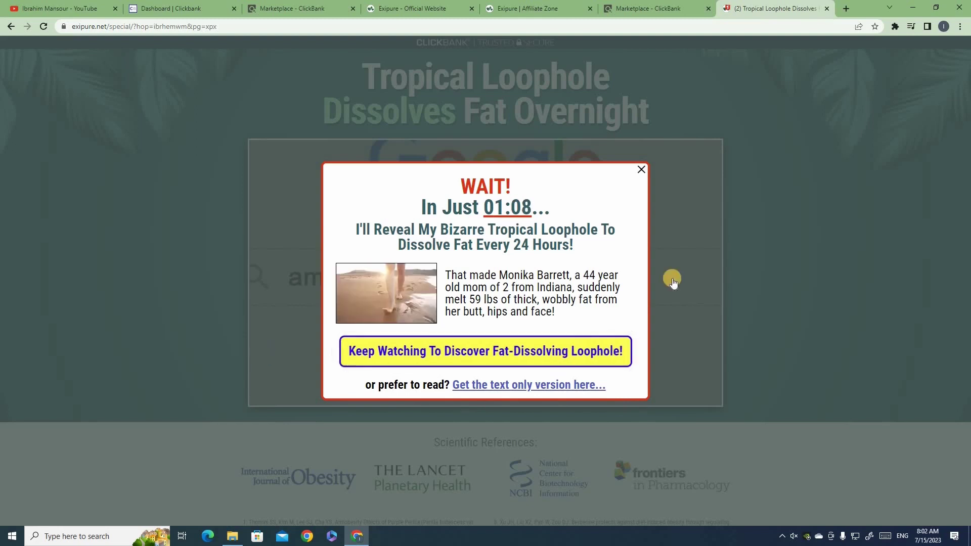
Dismiss the exit popup, close the video landing page and return to Exipure's affiliate page
left_click(641, 170)
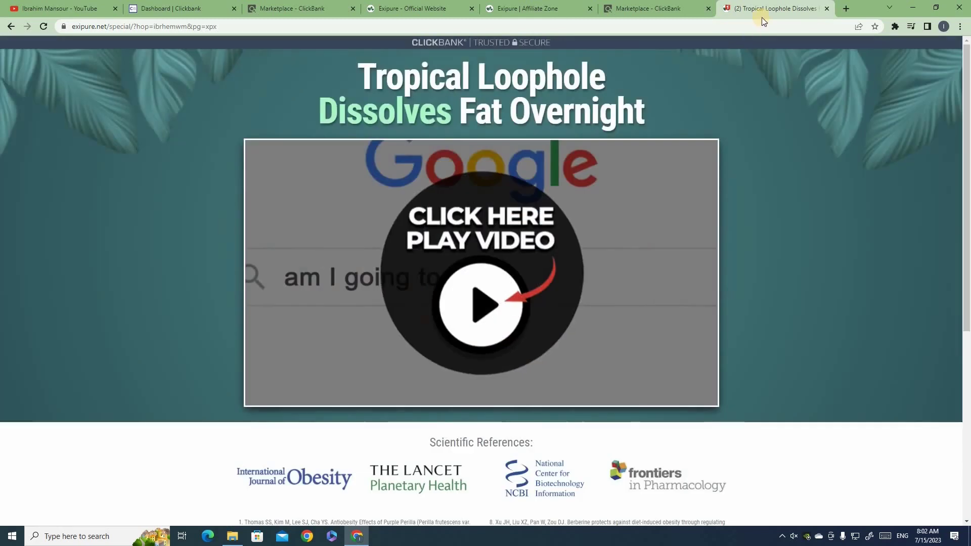
left_click(827, 8)
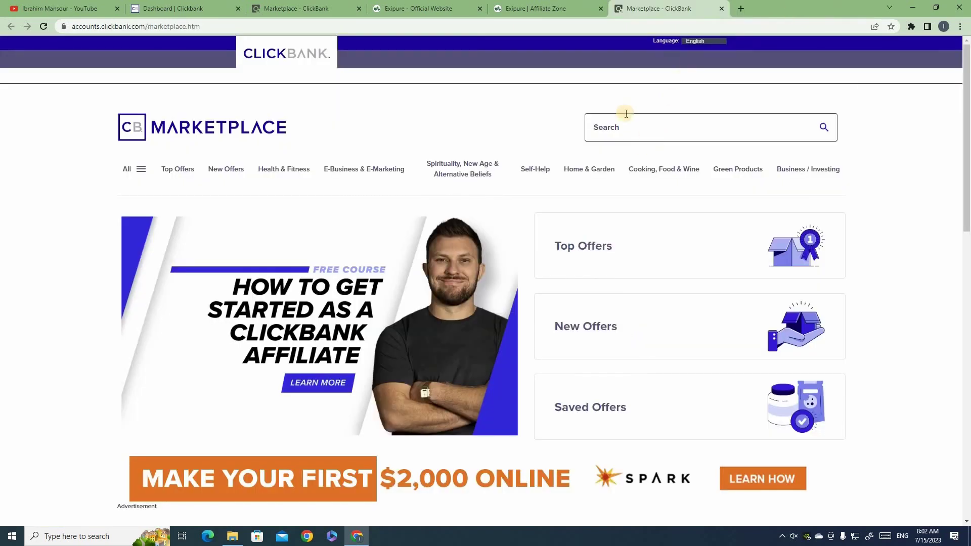
key("ctrl+shift+Tab")
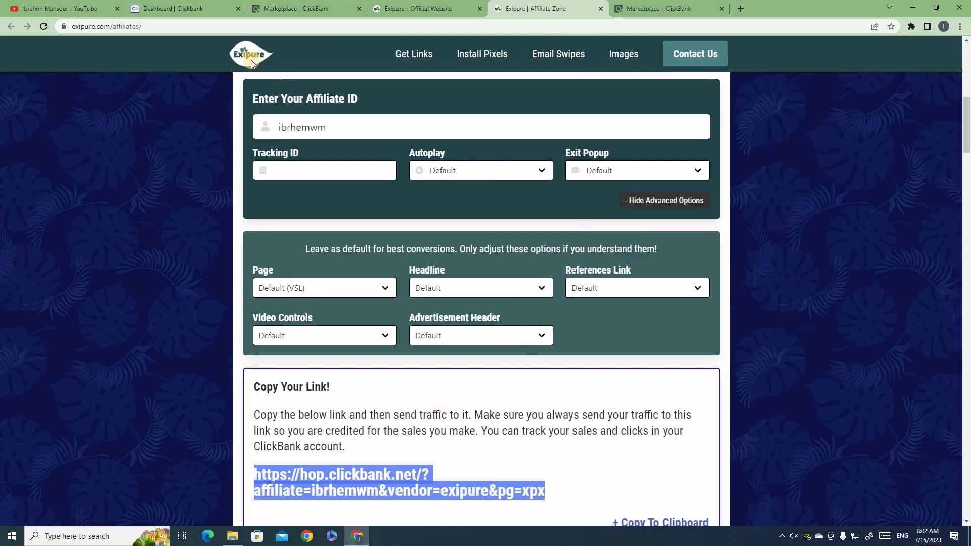
left_click(429, 152)
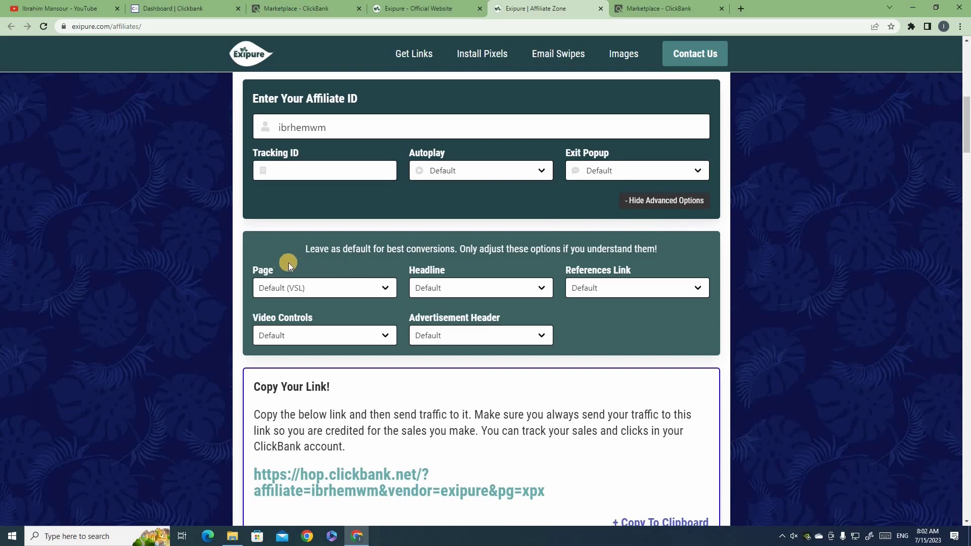
Set the advanced Page option to Branded and copy the resulting affiliate link
left_click_drag(274, 269, 252, 269)
left_click(293, 294)
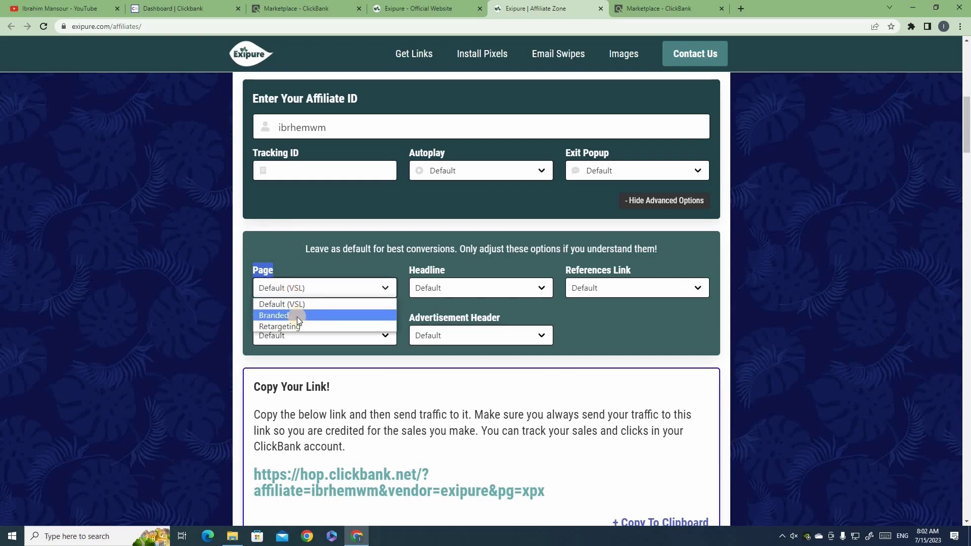
left_click(296, 316)
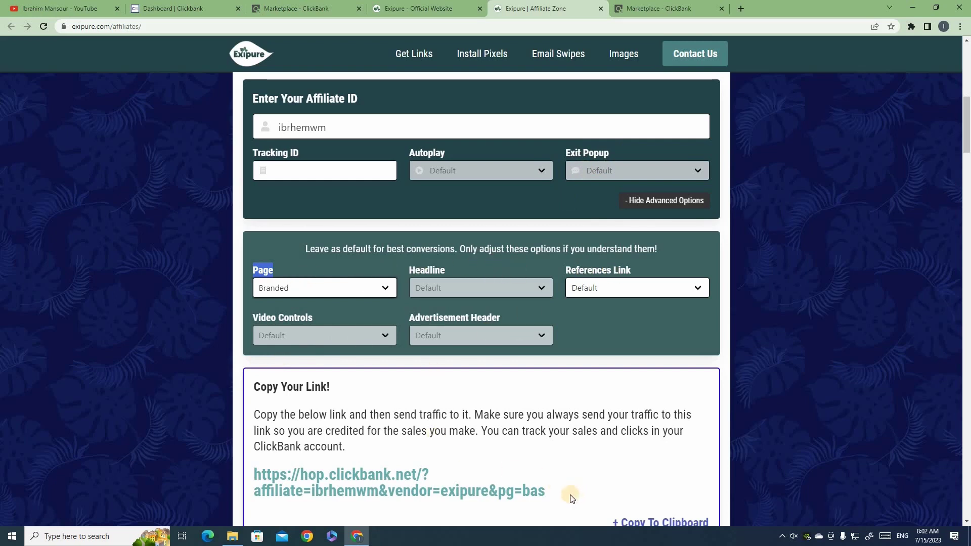
left_click_drag(576, 497, 247, 469)
key("ctrl+c")
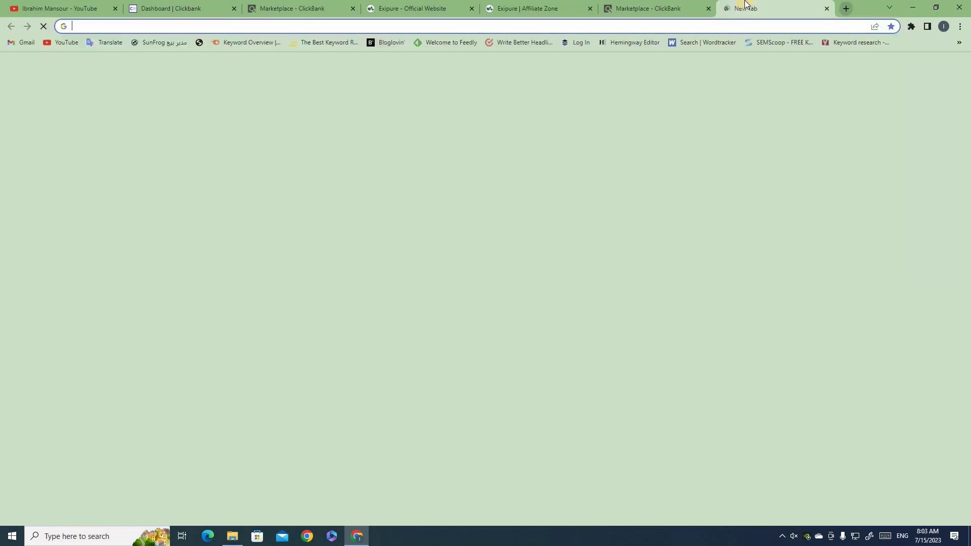
Open the copied Branded affiliate link in a new tab and review its landing page down to the bottle pricing options
left_click(743, 7)
key("ctrl+v")
key("Return")
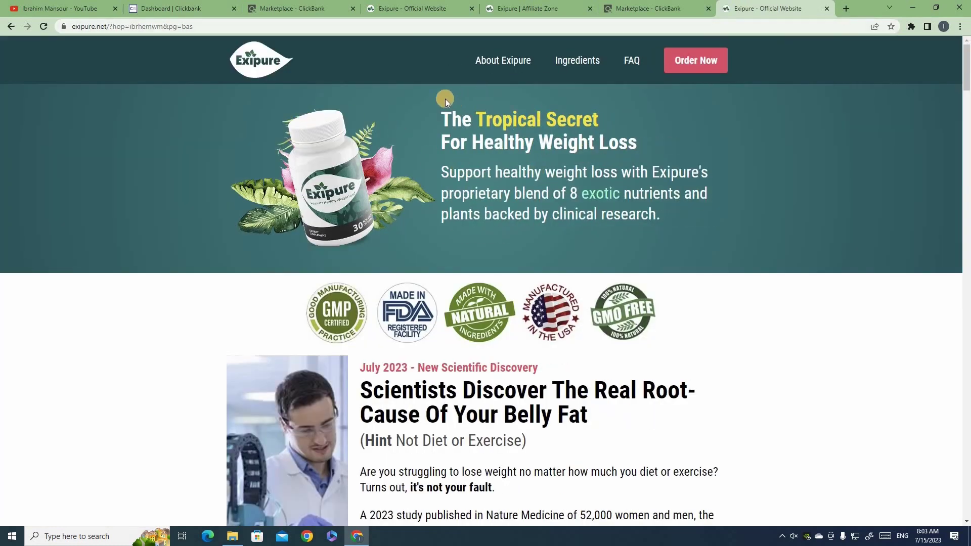
left_click_drag(966, 60, 968, 353)
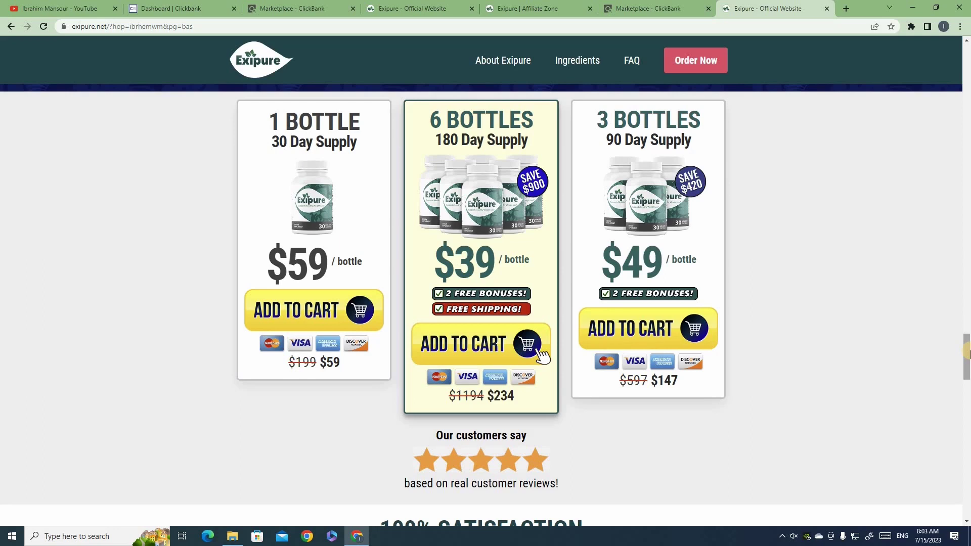
scroll(882, 394, "up", 6)
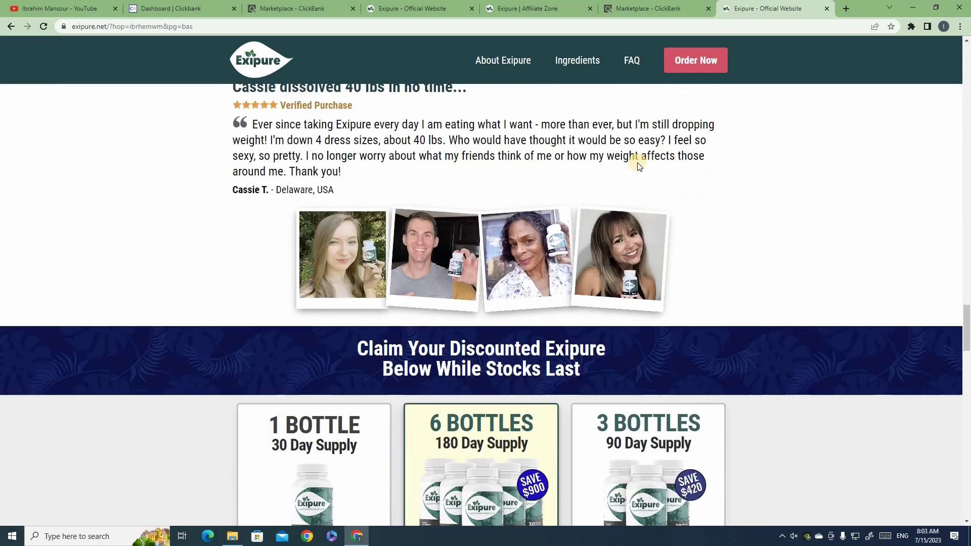
Return to Exipure's affiliate page and look through its Tracking Pixels, Email Swipes and Product Images sections
left_click(538, 11)
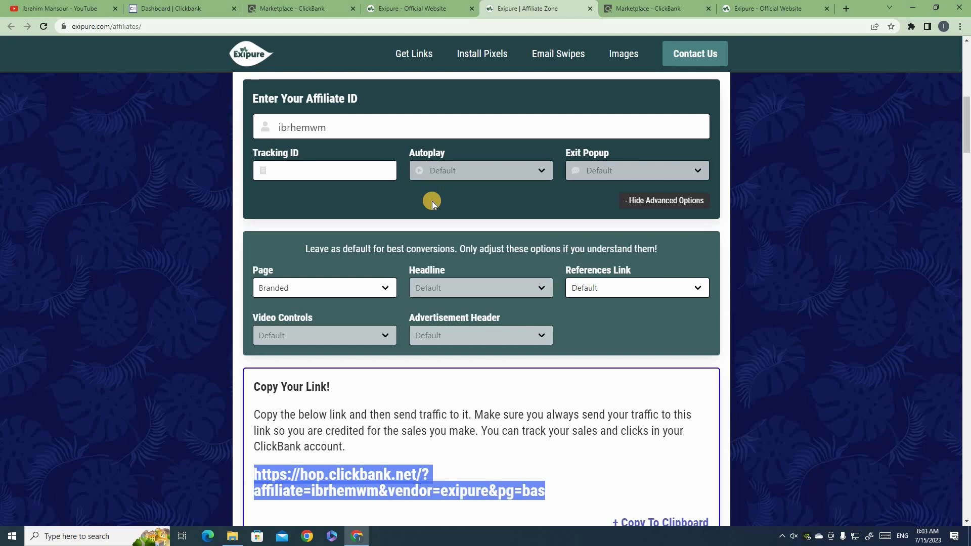
scroll(432, 208, "down", 2)
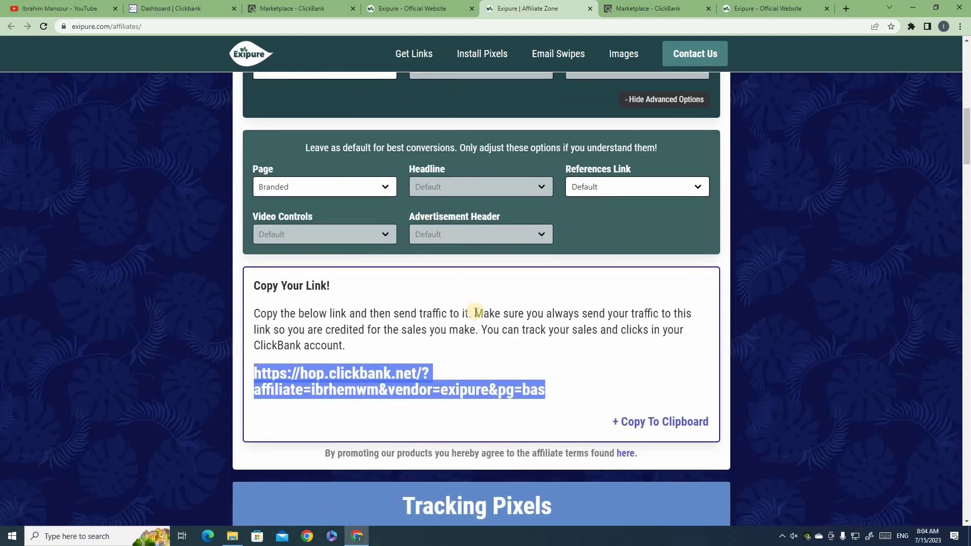
scroll(476, 313, "down", 2)
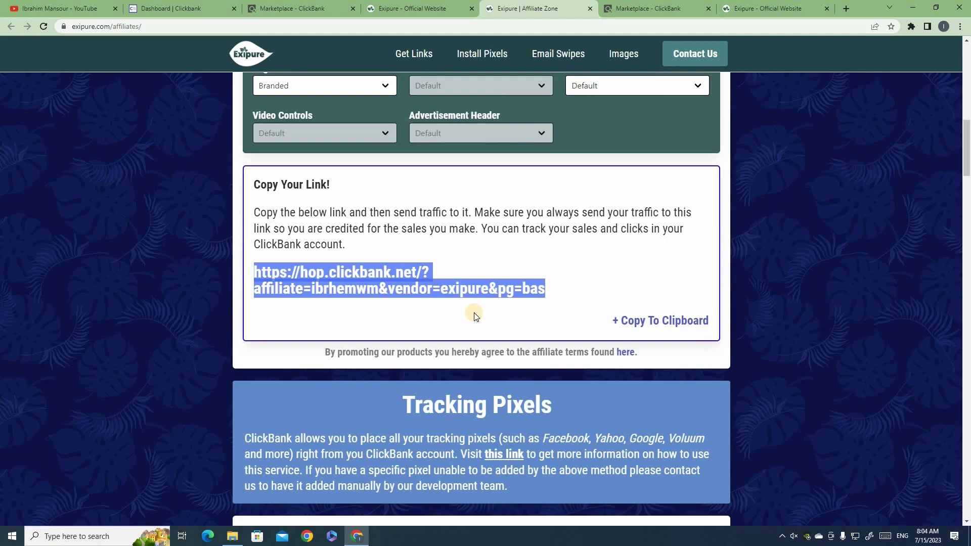
scroll(473, 317, "down", 3)
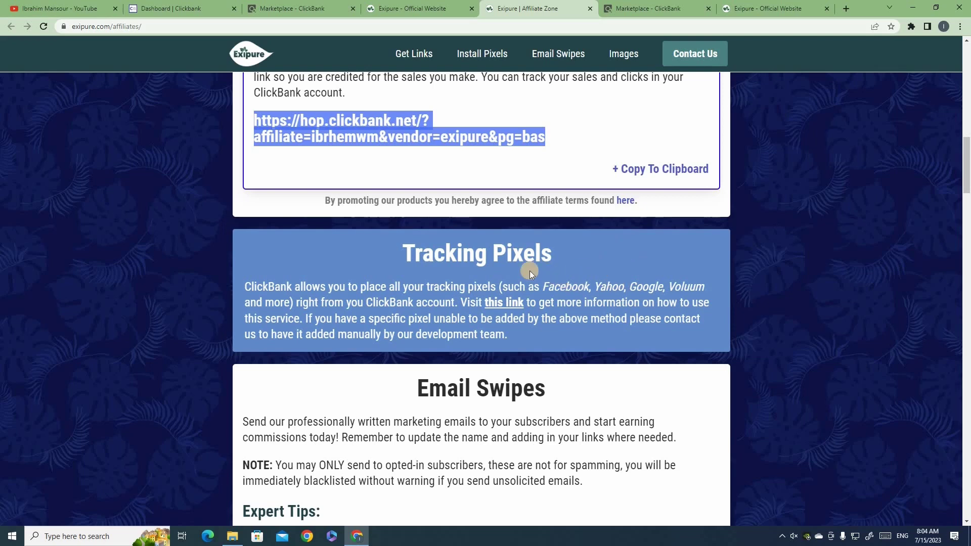
scroll(526, 268, "down", 2)
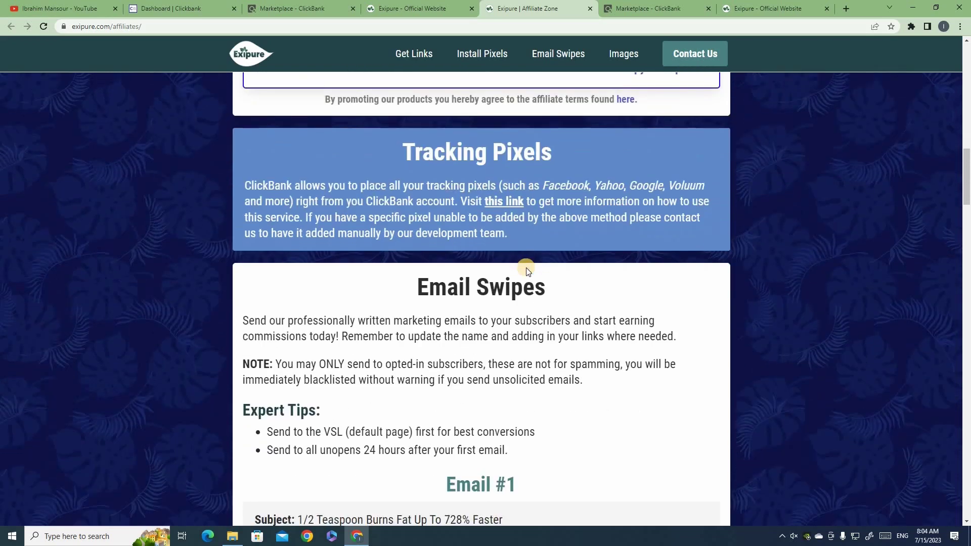
scroll(482, 267, "down", 3)
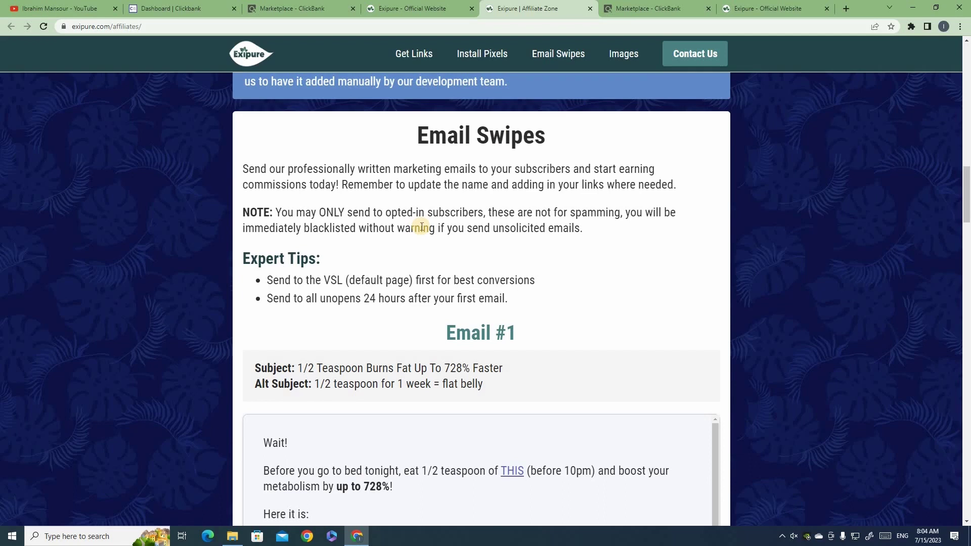
scroll(494, 230, "down", 18)
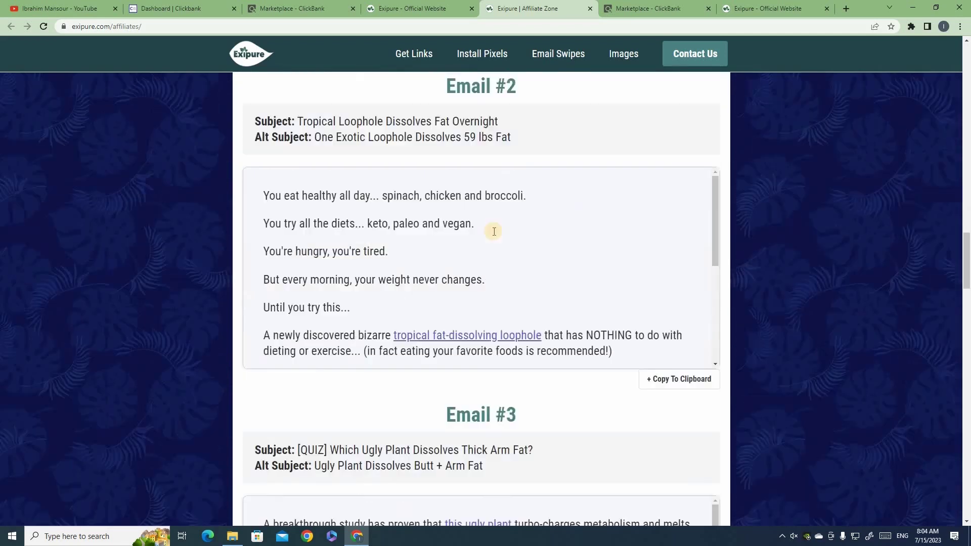
scroll(494, 230, "down", 18)
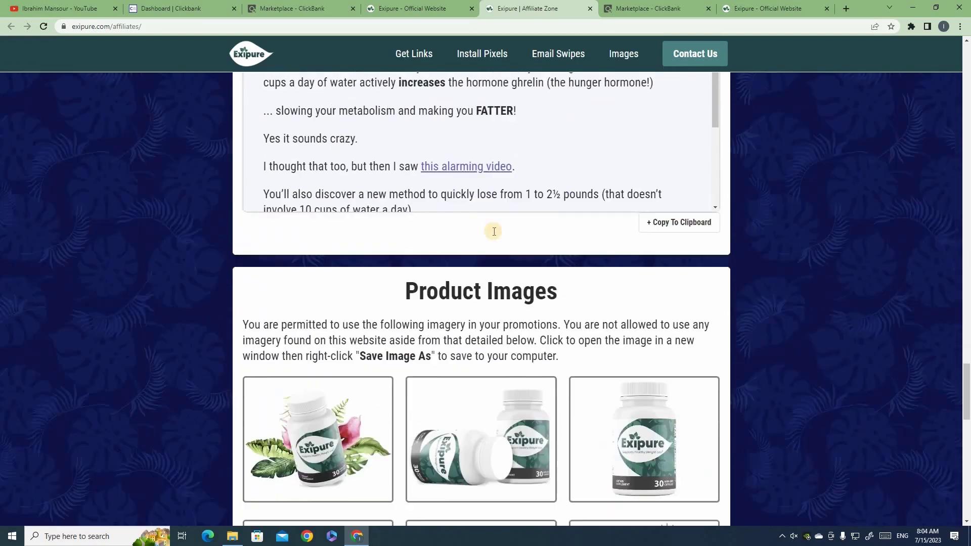
Review the email swipes from Email #5 back up to the Email Swipes introduction, highlighting the Email #5 heading
scroll(494, 231, "up", 7)
triple_click(553, 164)
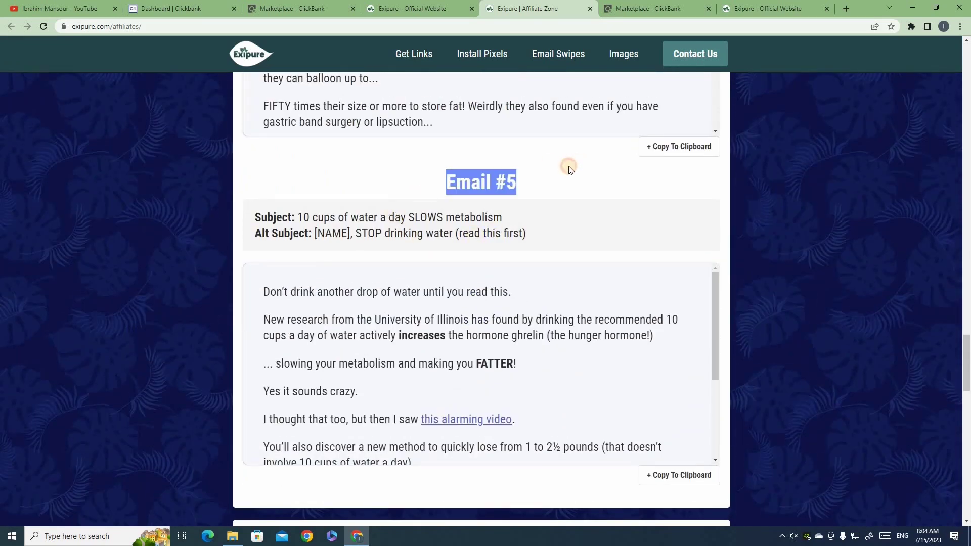
scroll(567, 177, "up", 3)
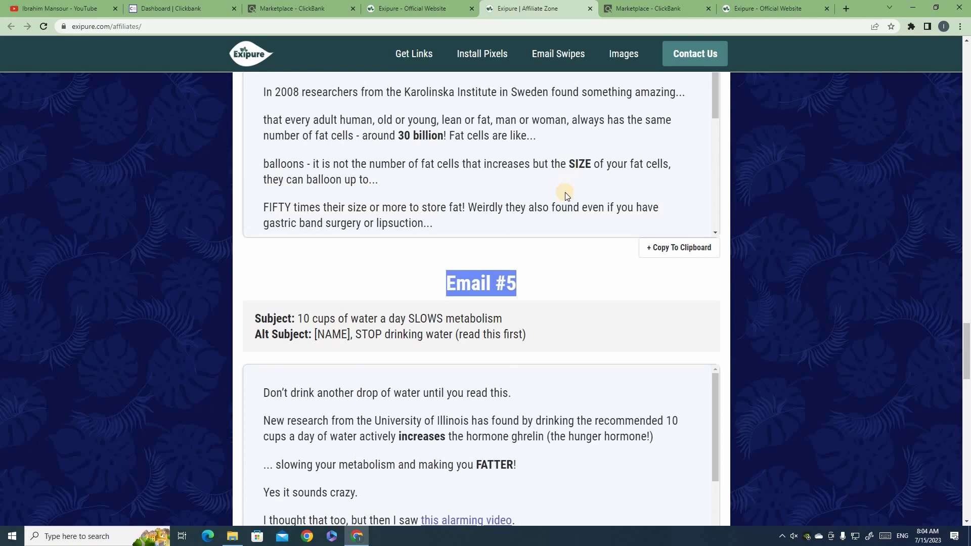
scroll(565, 194, "up", 2)
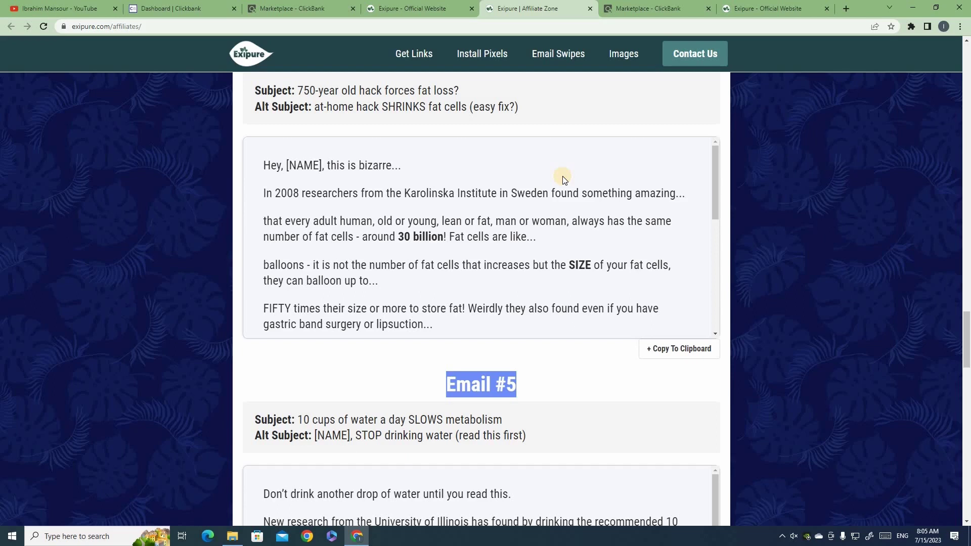
scroll(369, 243, "up", 20)
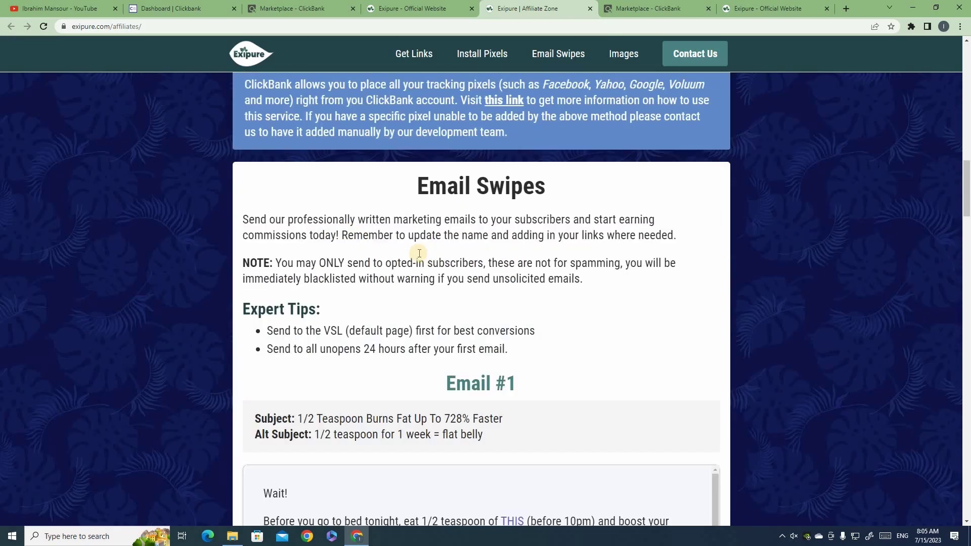
Read the Expert Tips under Email Swipes, highlighting the advice on sending to the VSL page and to unopens after 24 hours
scroll(420, 253, "down", 4)
scroll(375, 234, "up", 3)
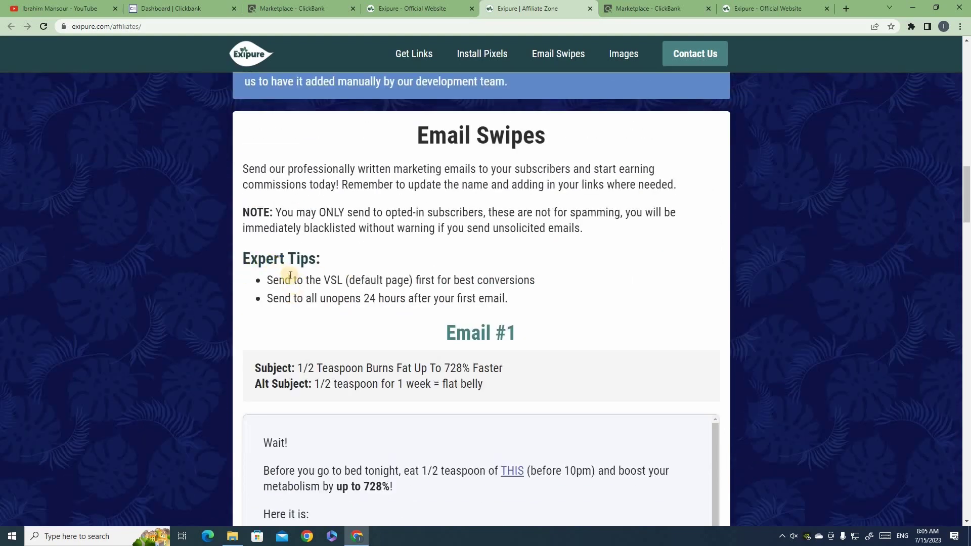
left_click_drag(267, 280, 343, 280)
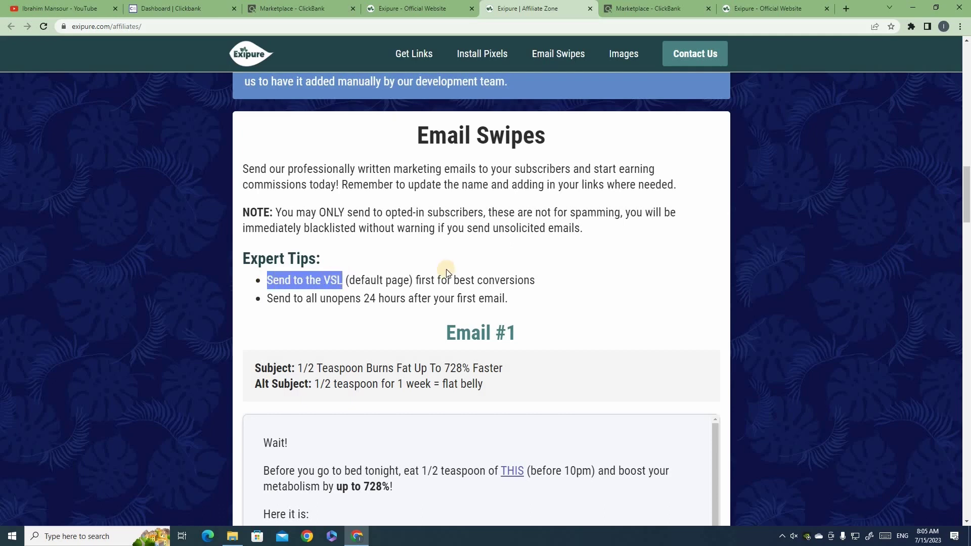
left_click_drag(460, 279, 560, 279)
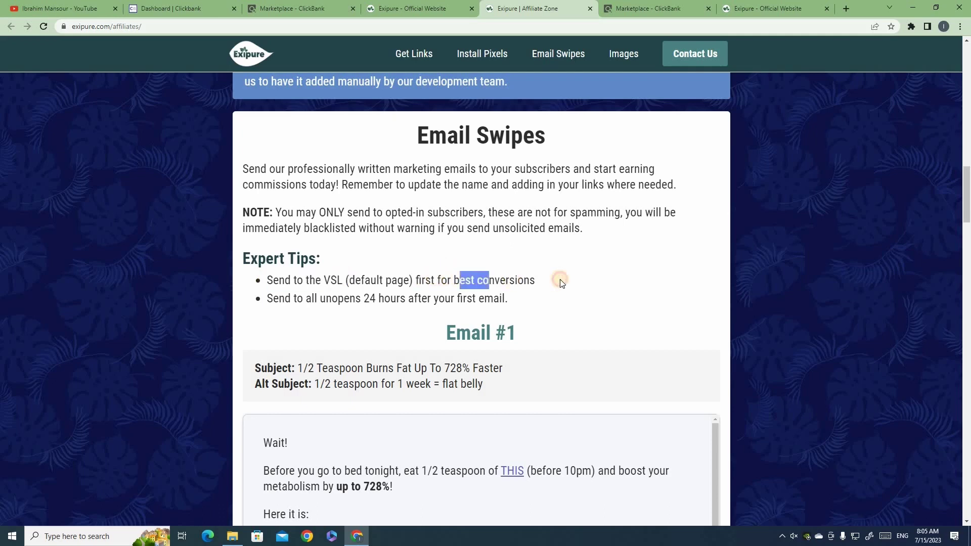
left_click_drag(267, 298, 538, 302)
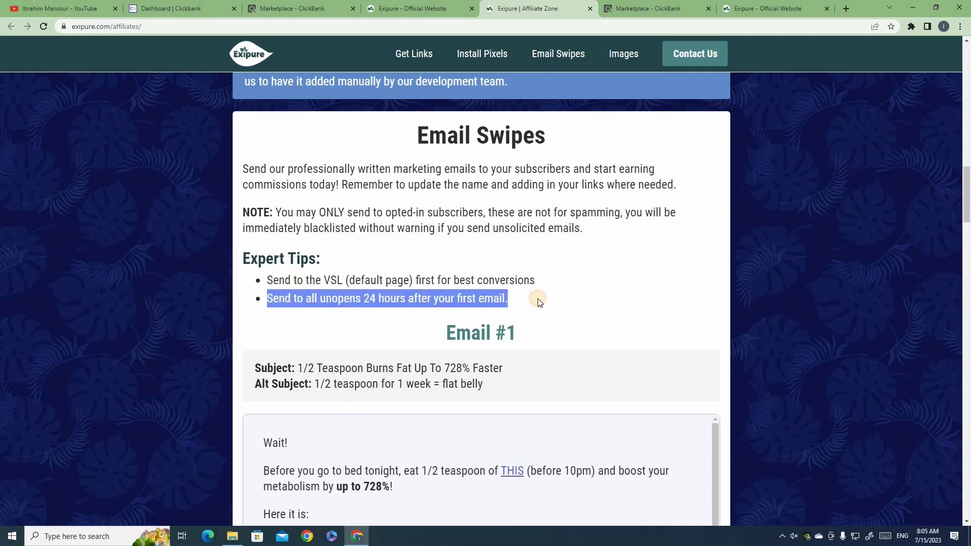
left_click(483, 299)
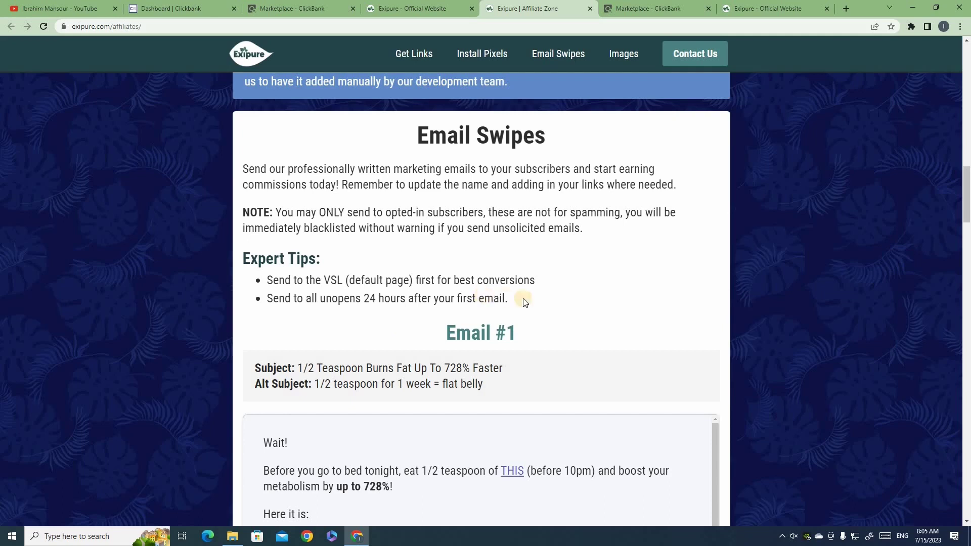
left_click_drag(524, 299, 457, 297)
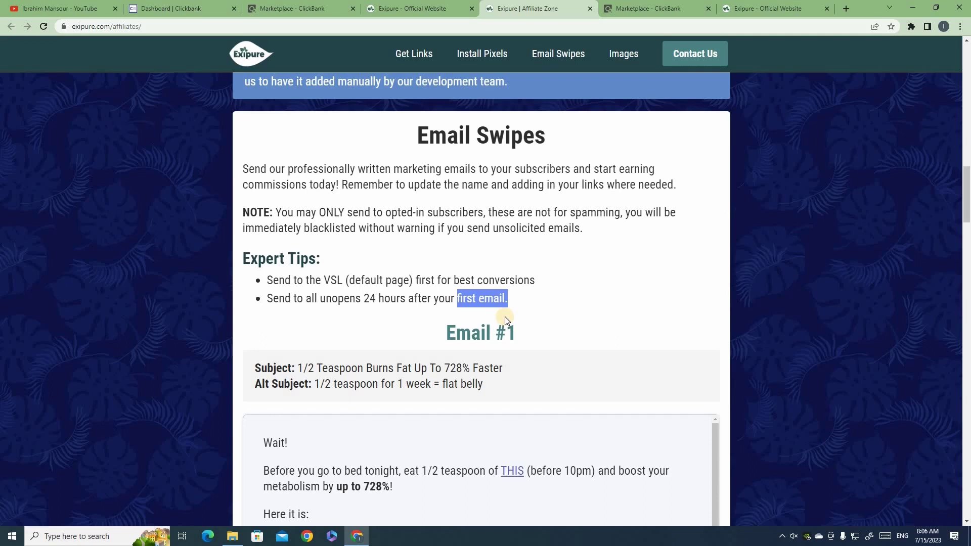
Read through the body of the Email #1 swipe, including its embedded links and the closing signature placeholder
scroll(503, 311, "down", 8)
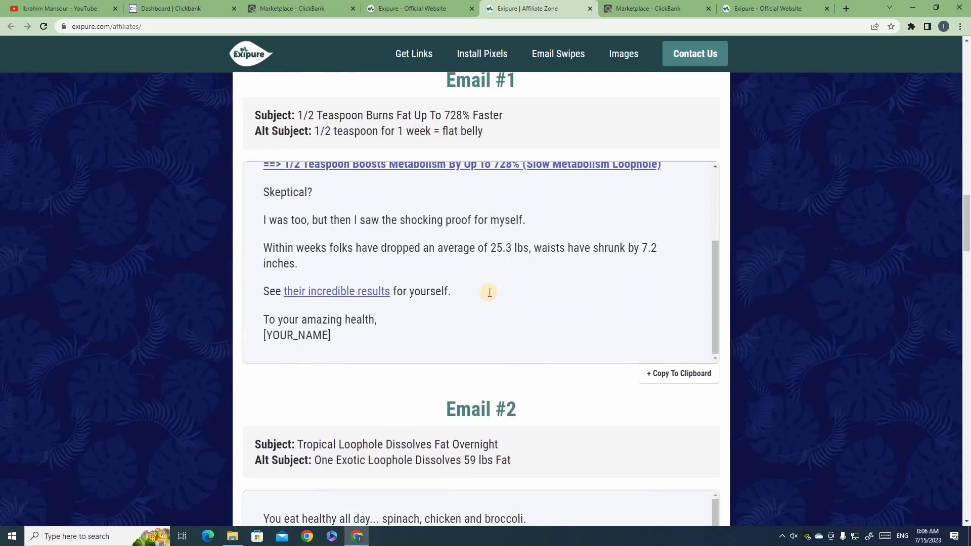
scroll(369, 336, "up", 3)
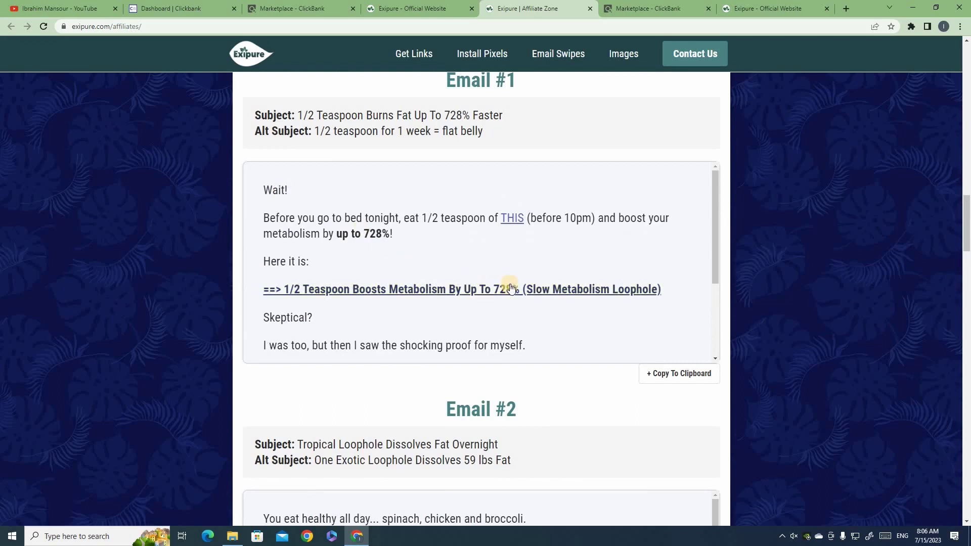
scroll(511, 288, "down", 3)
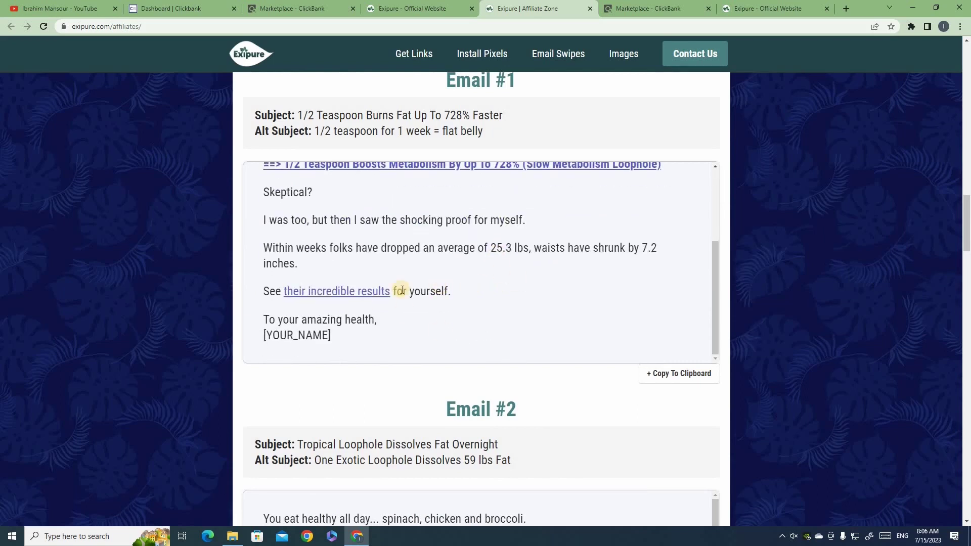